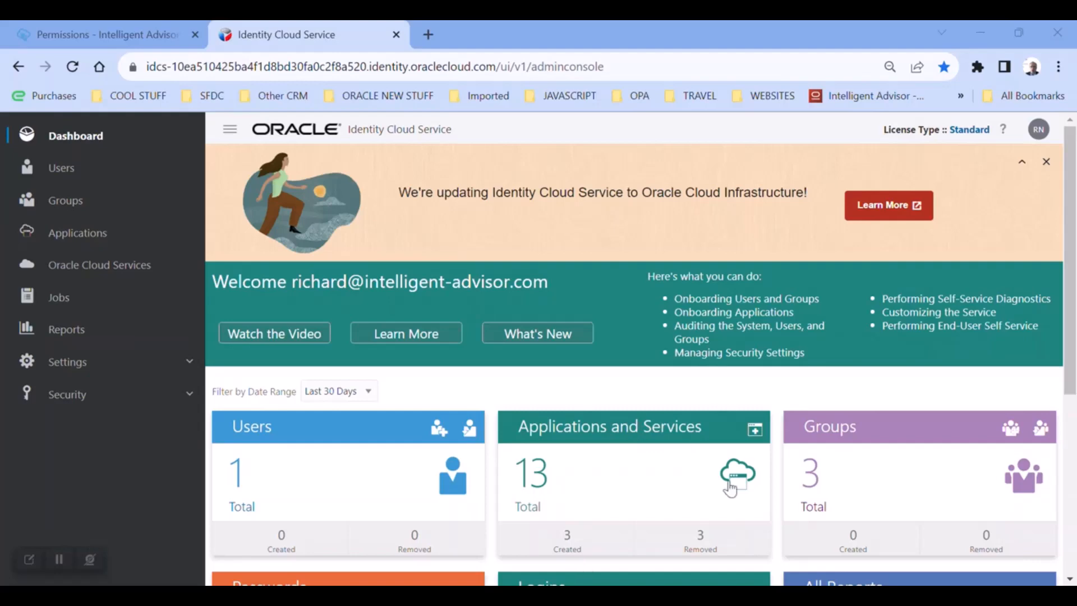
Add a new Confidential Application and name it "RN OIA DEMO".
click(754, 429)
scroll(640, 395, down, 3)
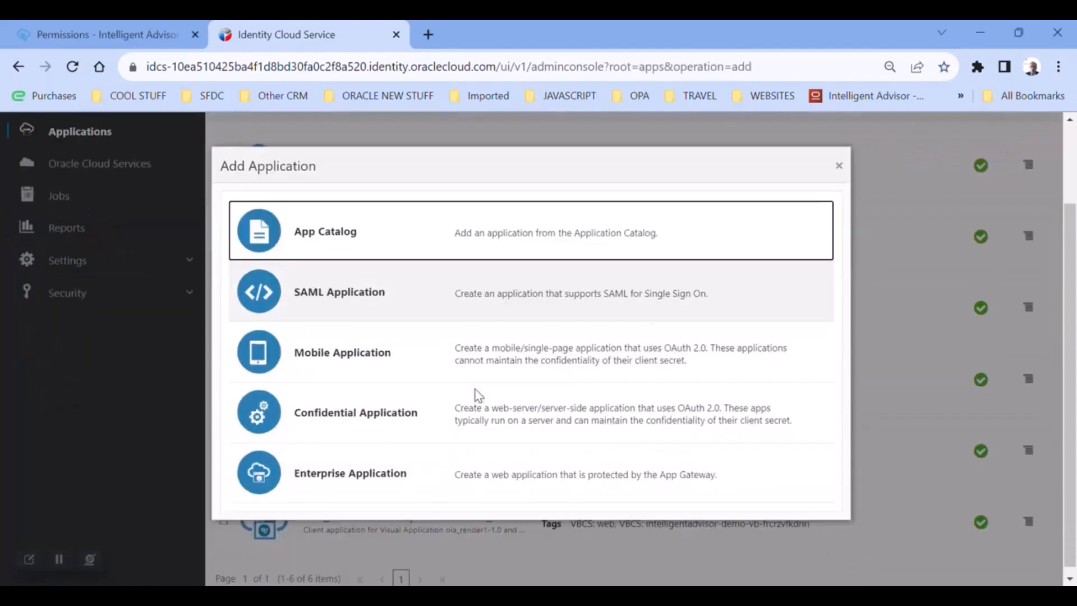
click(321, 408)
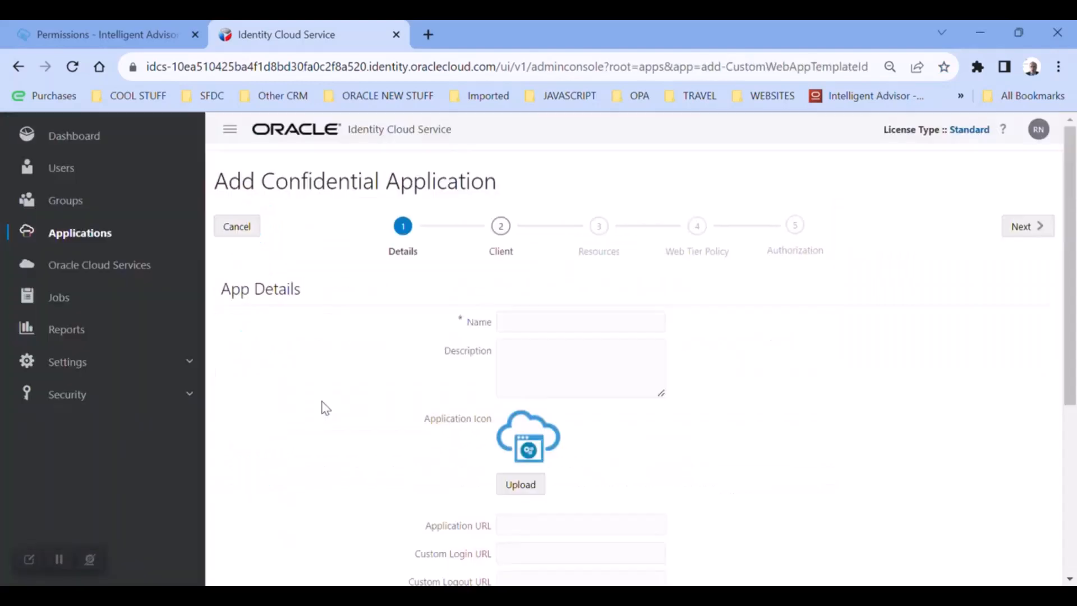
click(535, 324)
text(RN)
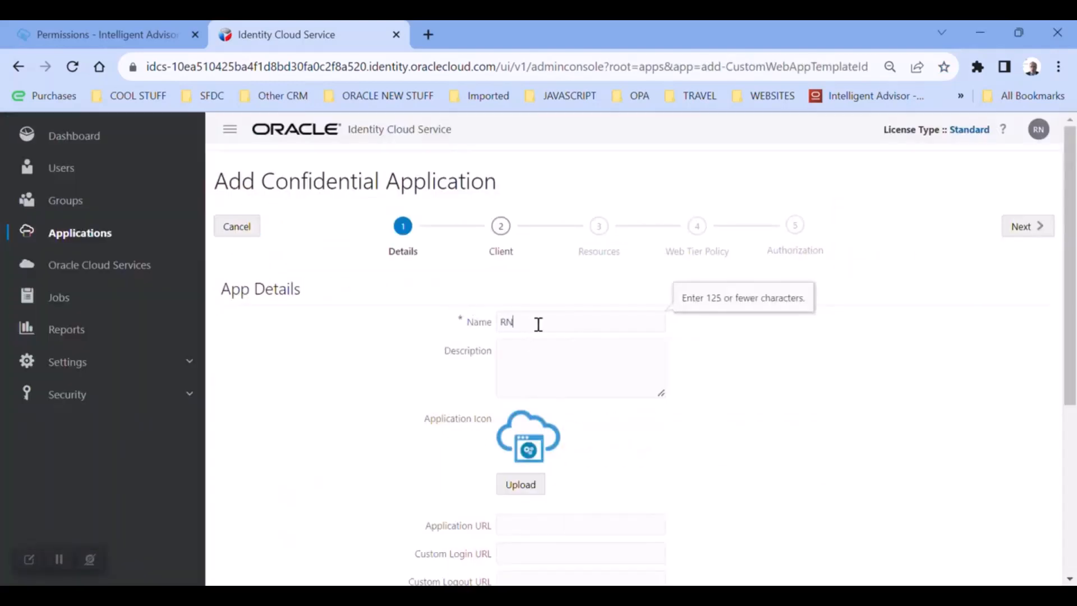
text( OIA DEMO)
scroll(615, 353, down, 1)
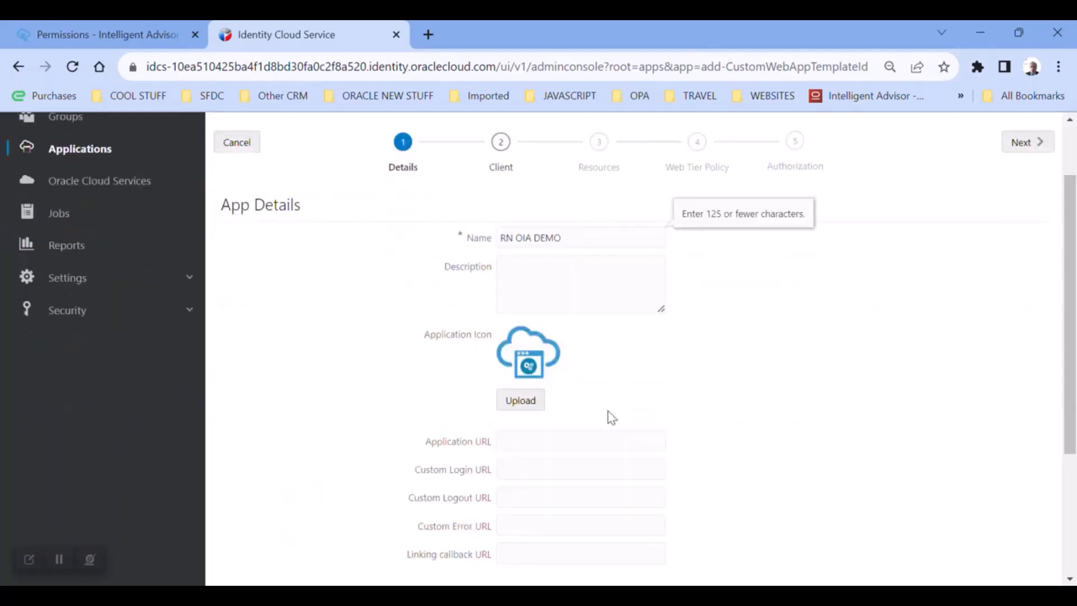
click(549, 437)
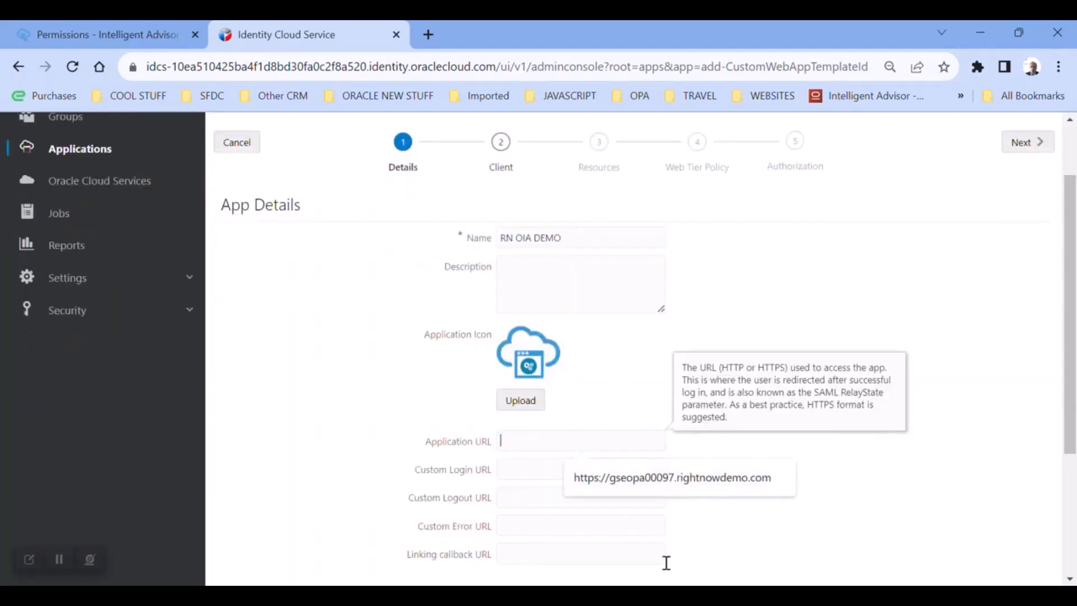
key(alt+Tab)
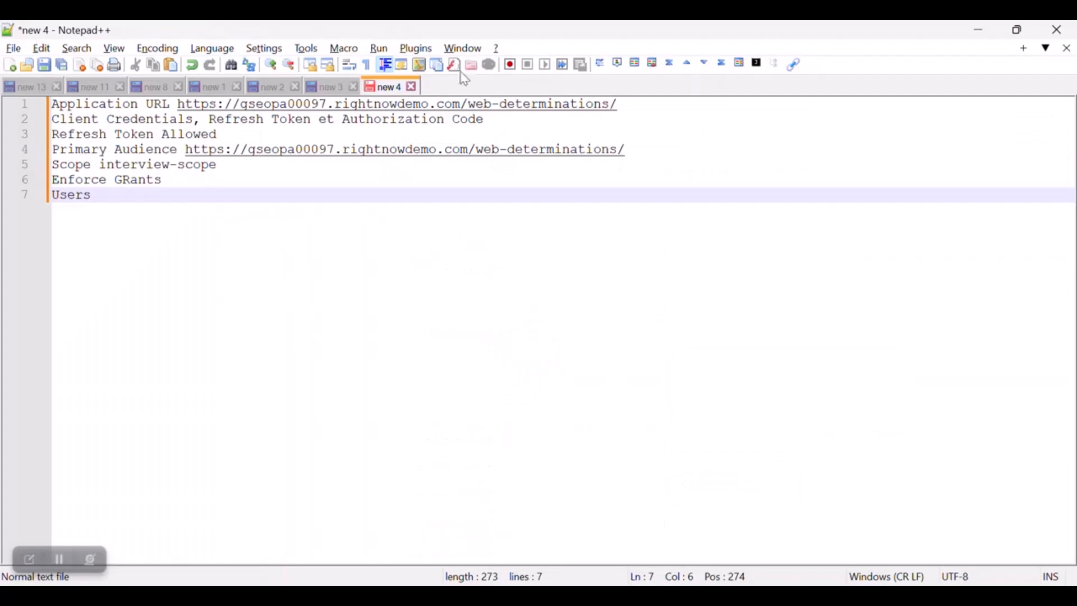
drag(635, 105, 177, 104)
key(ctrl+c)
key(alt+Tab)
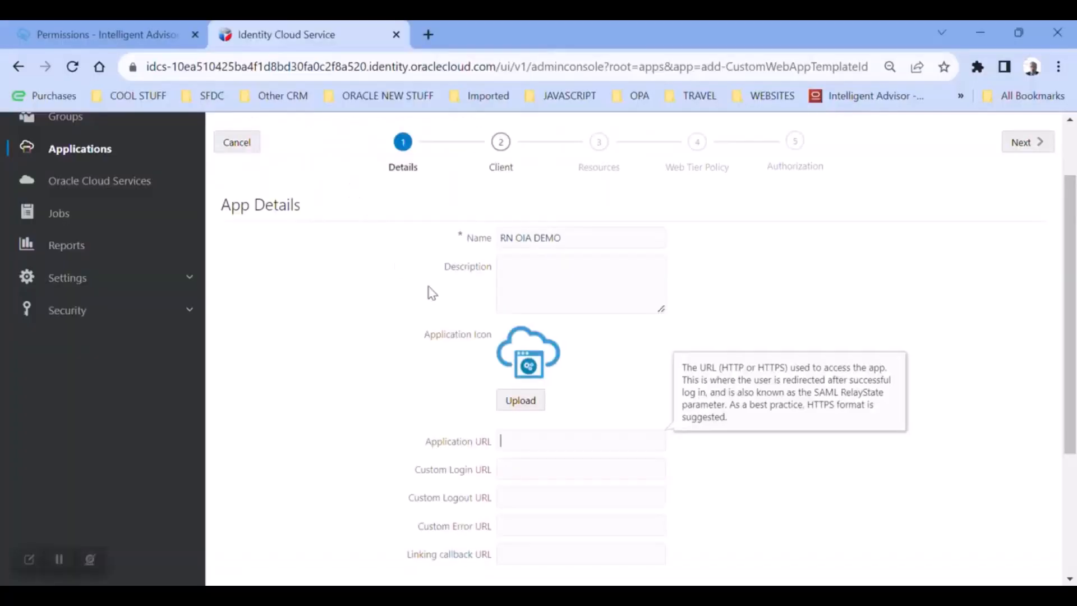
key(ctrl+v)
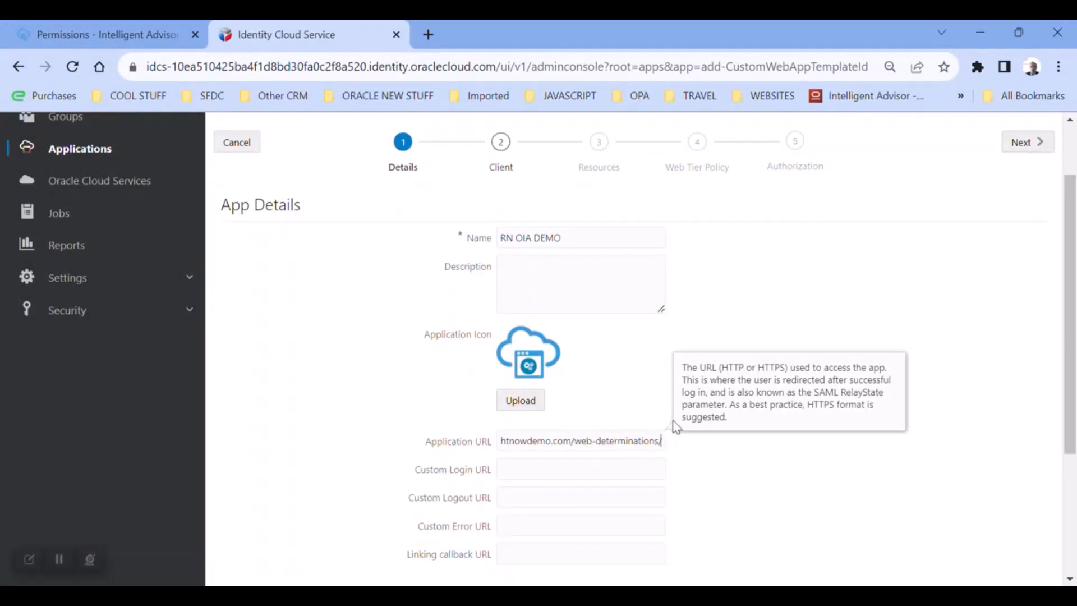
click(693, 464)
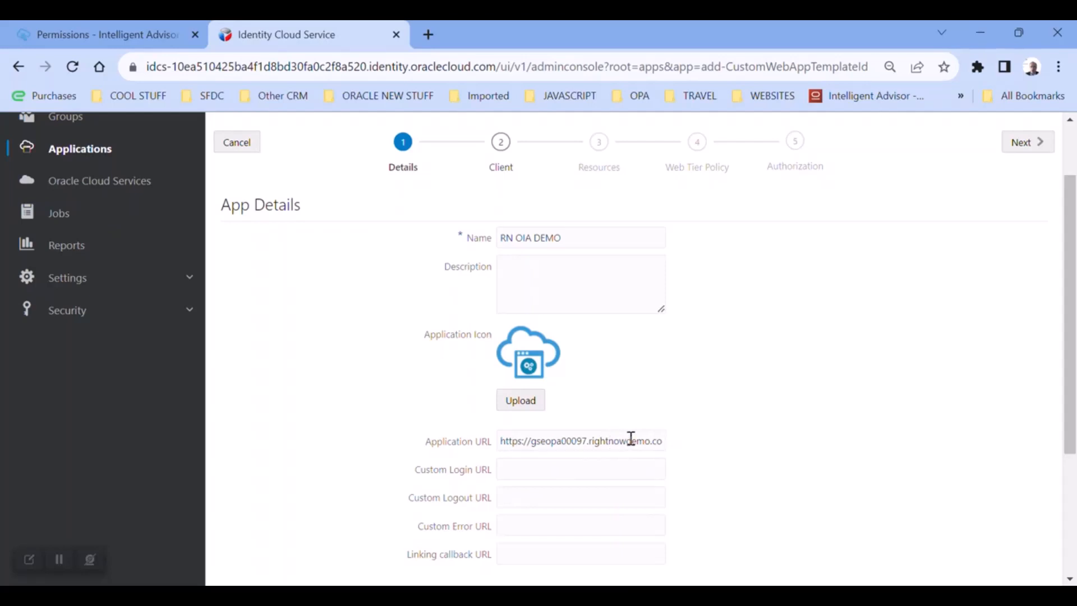
Proceed to the Client stage and configure the application as a client, allowing the Client Credentials, Refresh Token and Authorization Code grant types.
scroll(679, 419, down, 3)
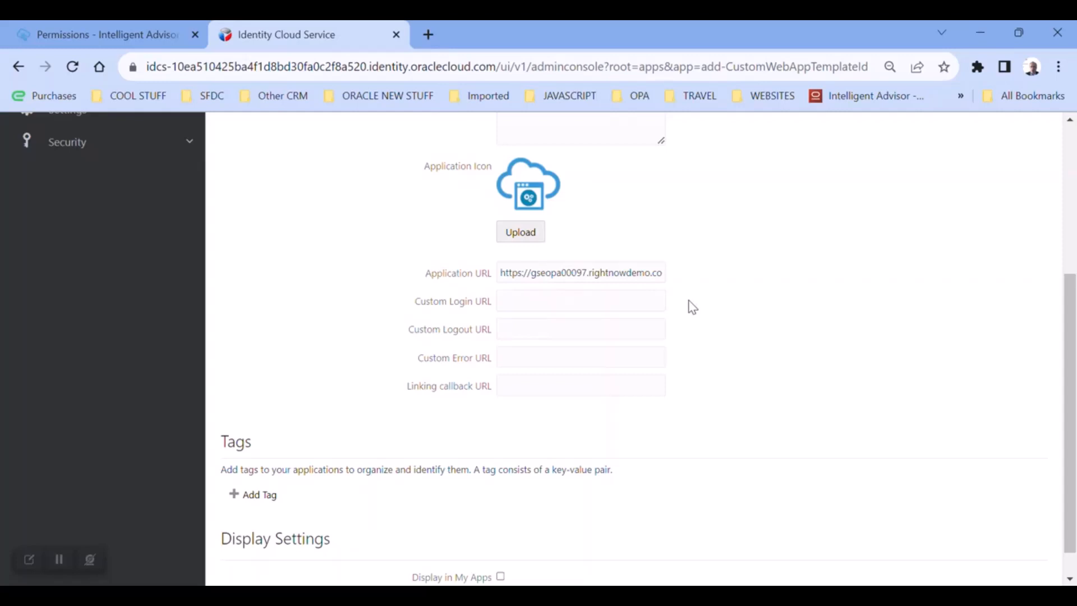
scroll(694, 305, down, 1)
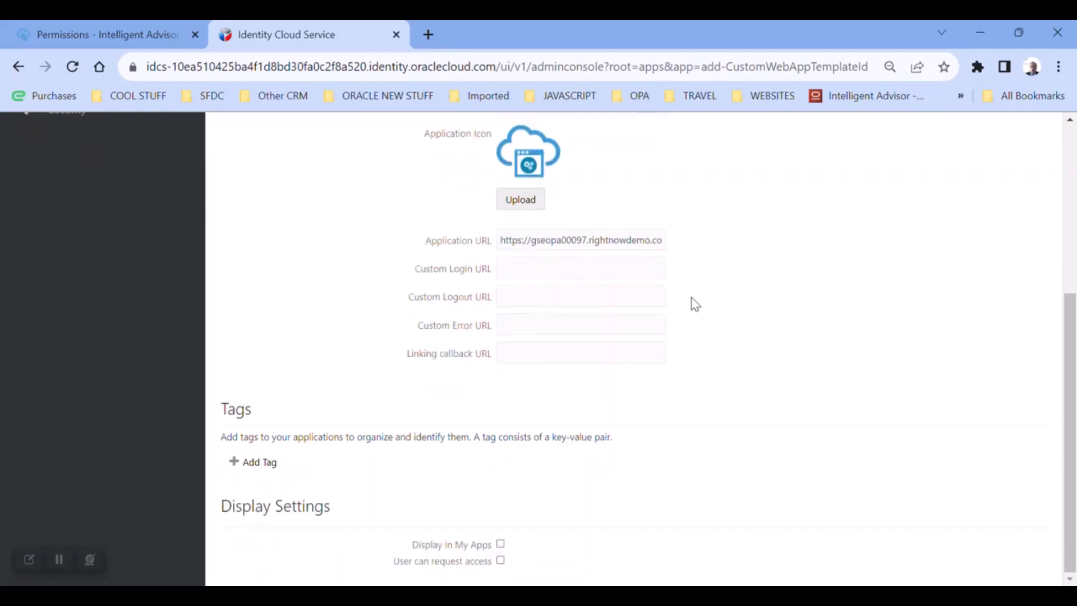
scroll(695, 305, up, 5)
click(1025, 227)
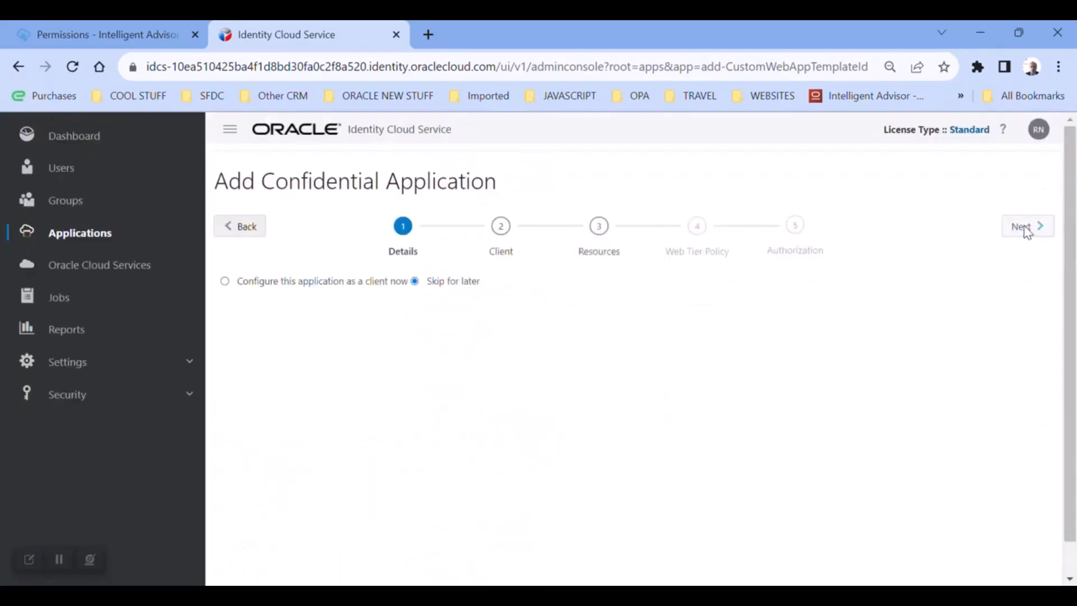
click(226, 308)
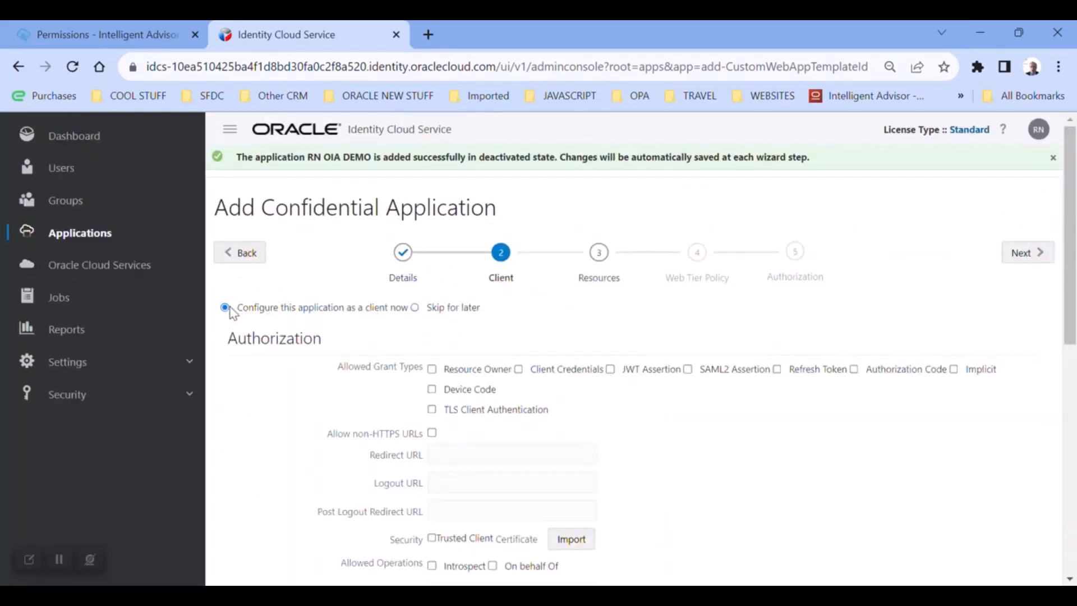
click(520, 373)
click(854, 369)
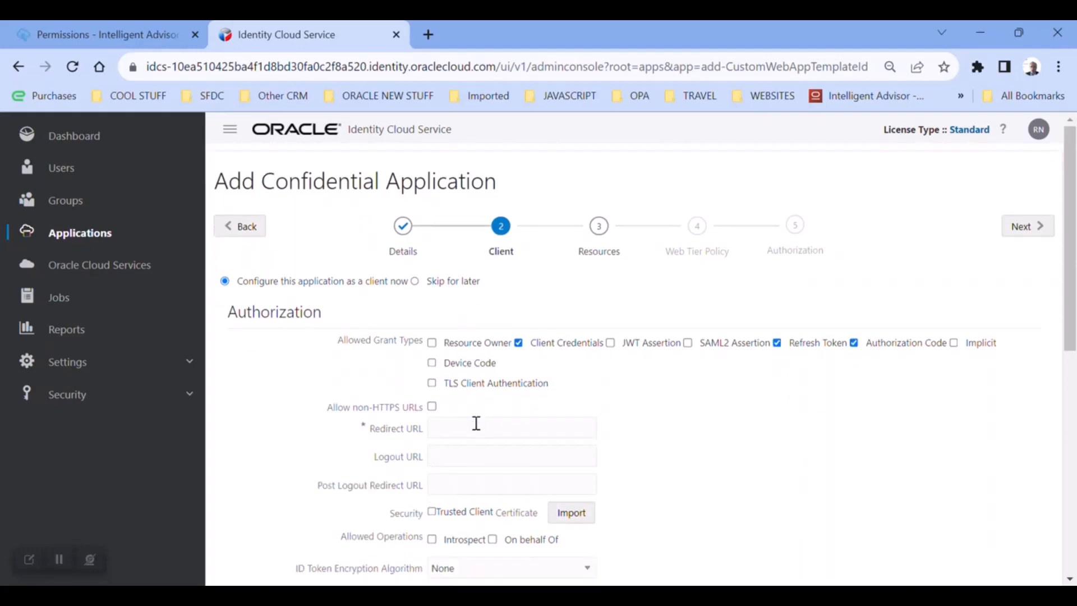
click(476, 424)
click(761, 465)
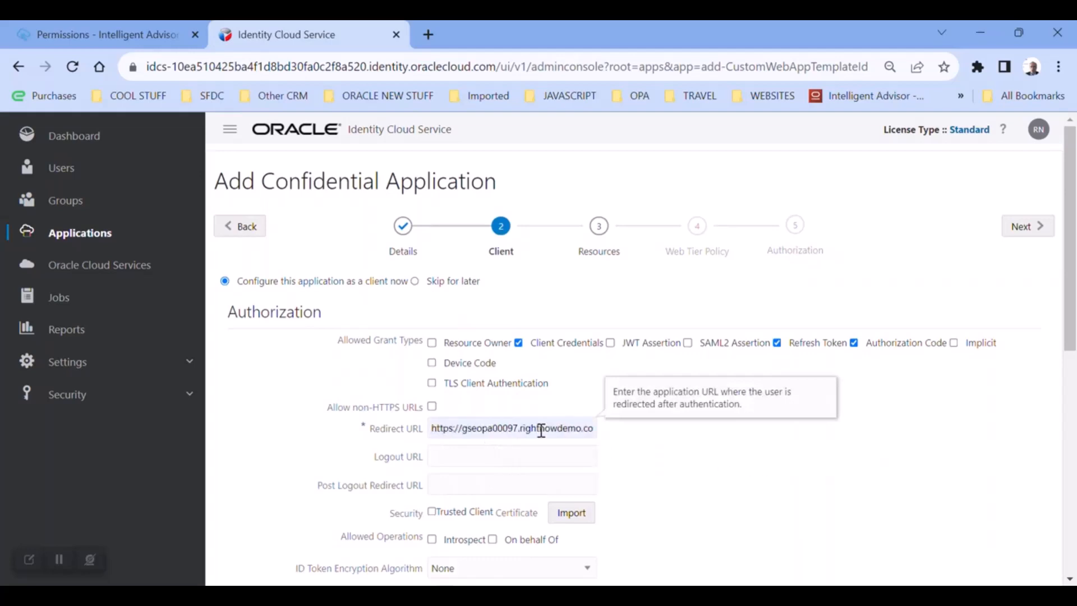
drag(544, 427, 675, 433)
click(556, 431)
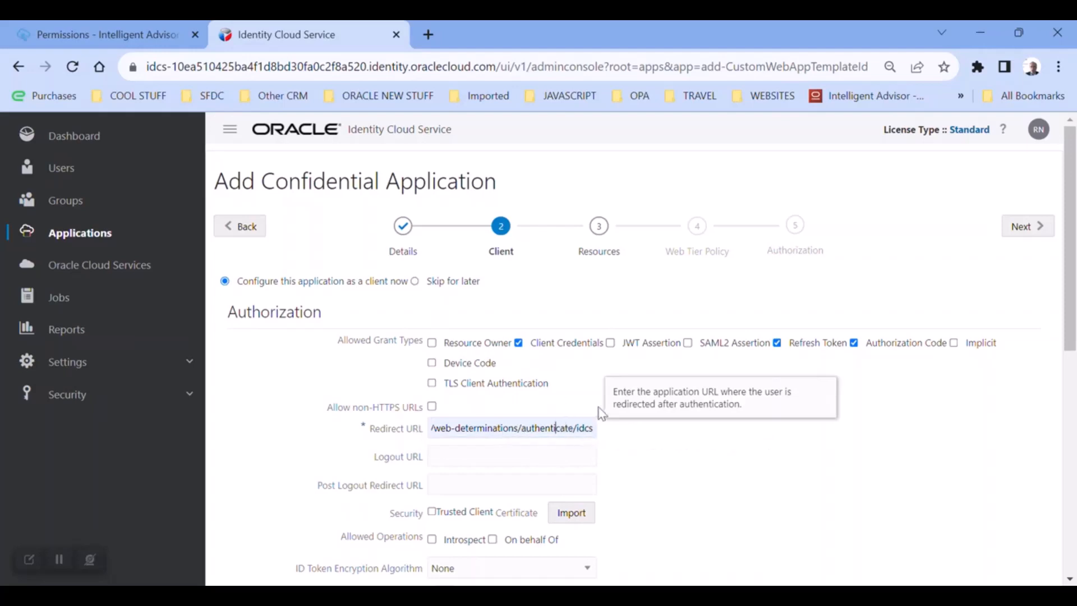
scroll(643, 456, down, 5)
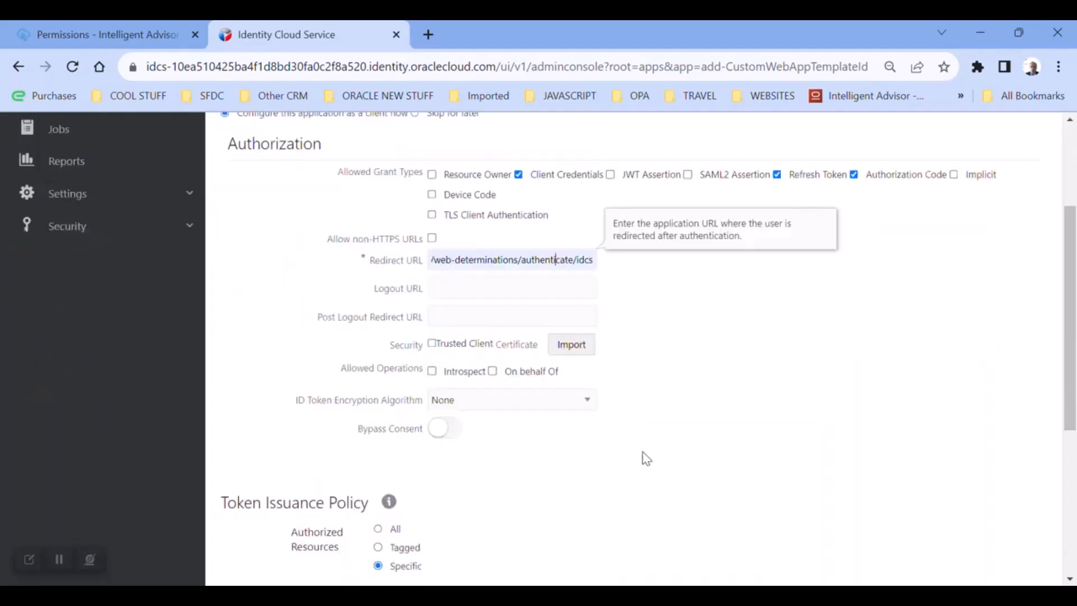
scroll(651, 449, down, 2)
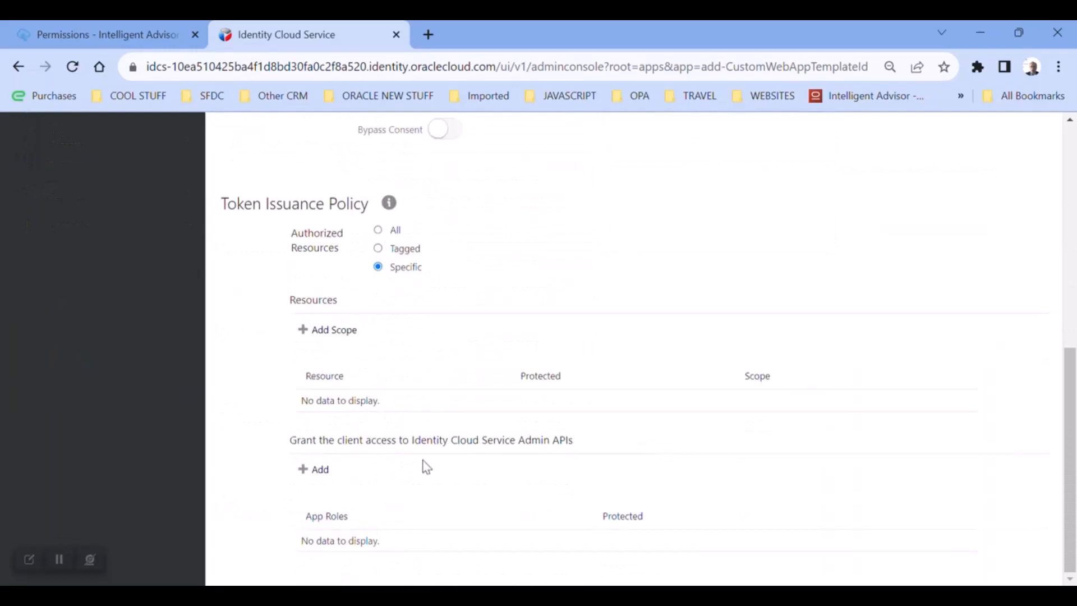
scroll(429, 462, up, 5)
scroll(434, 460, up, 2)
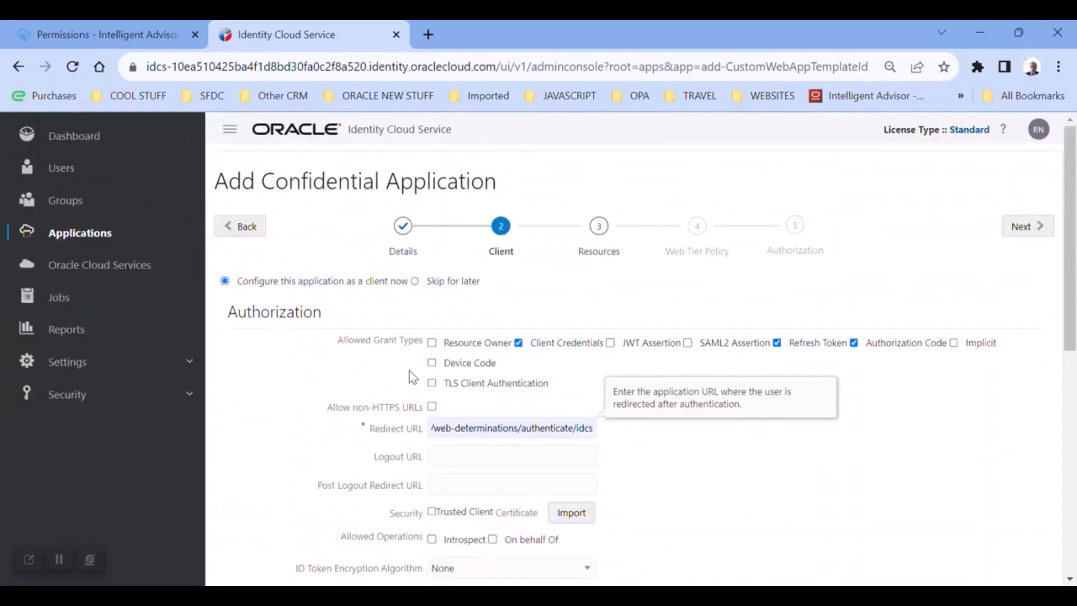
Proceed to the Resources stage and configure the application as a resource server with refresh tokens allowed.
click(1023, 230)
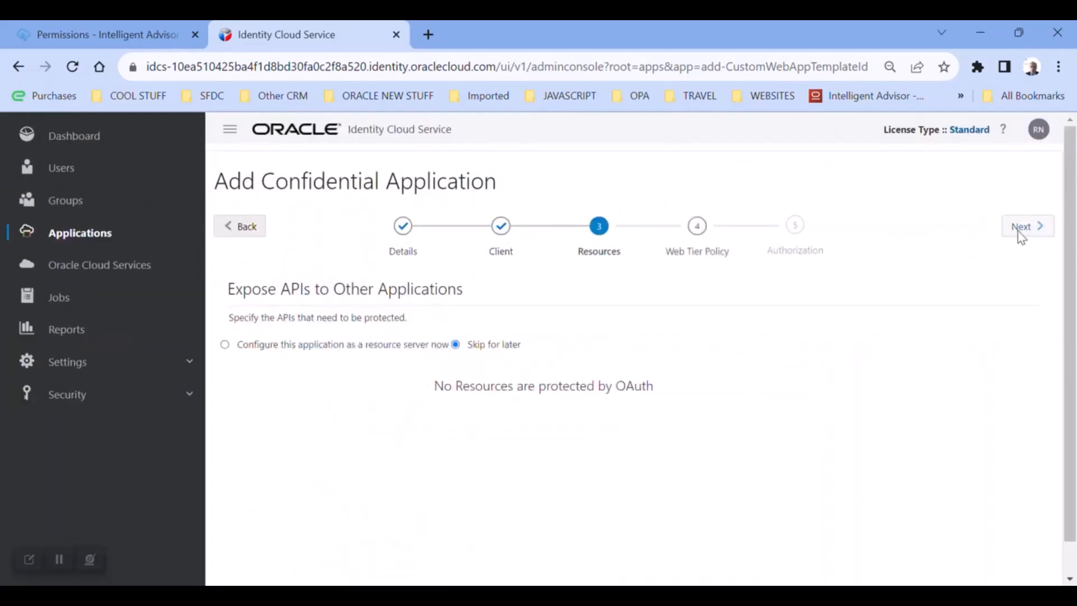
click(225, 345)
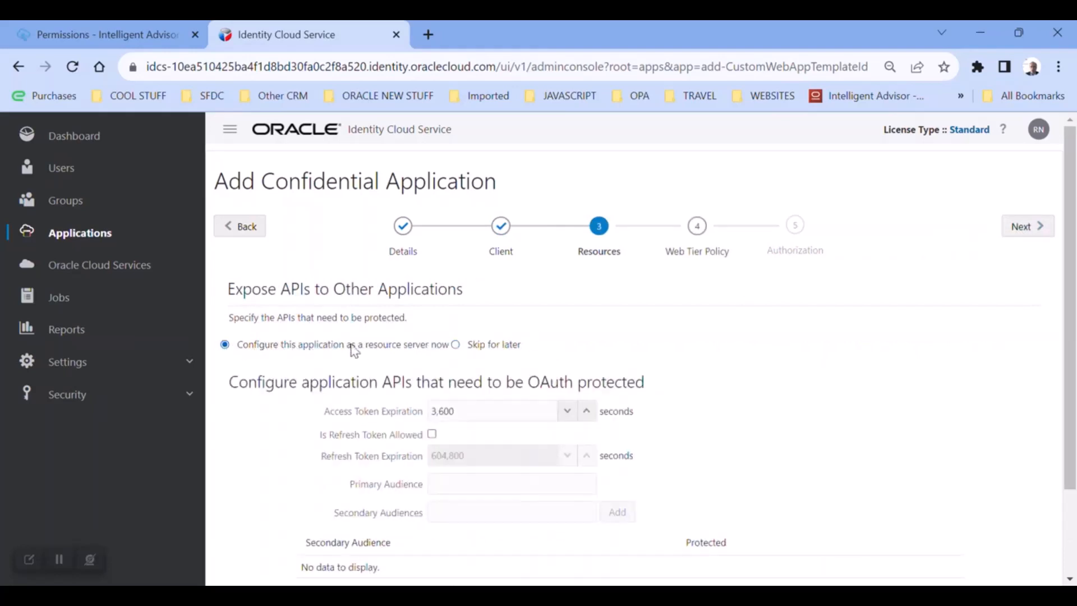
click(433, 435)
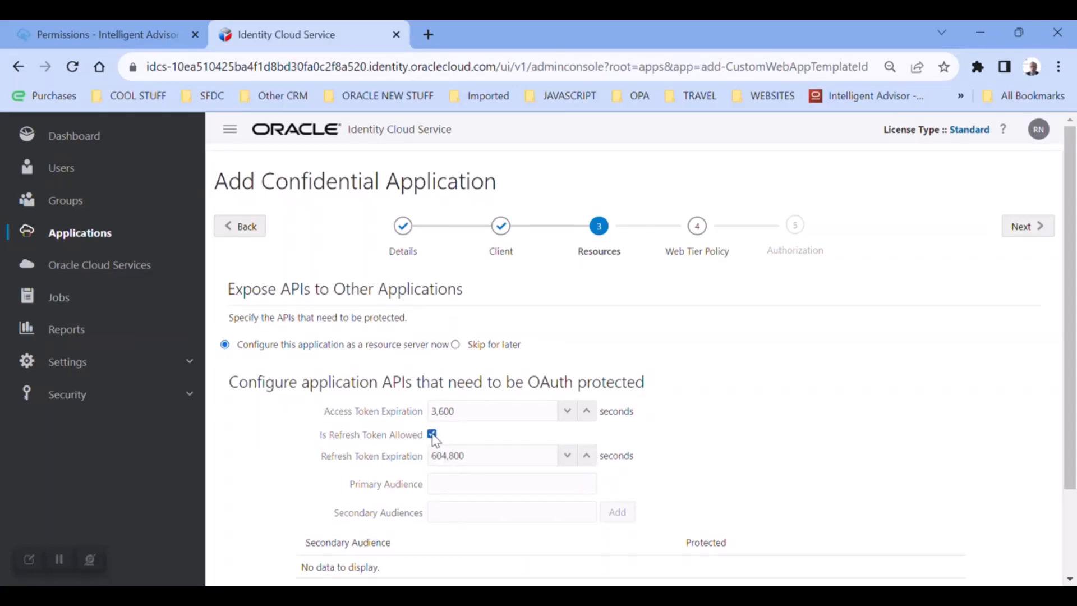
click(443, 484)
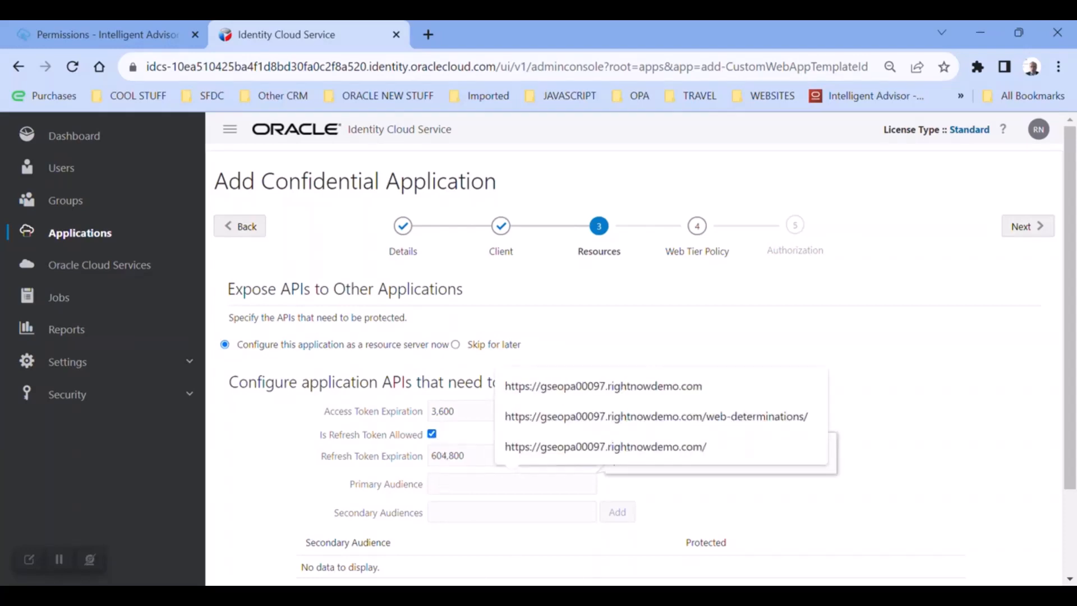
key(alt+Tab)
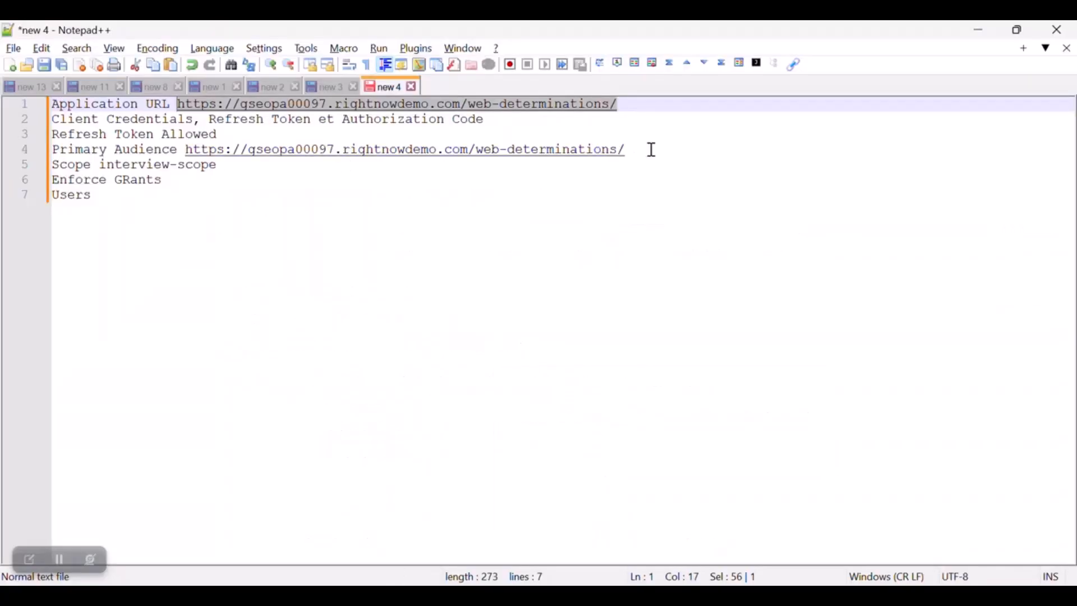
drag(652, 149, 186, 152)
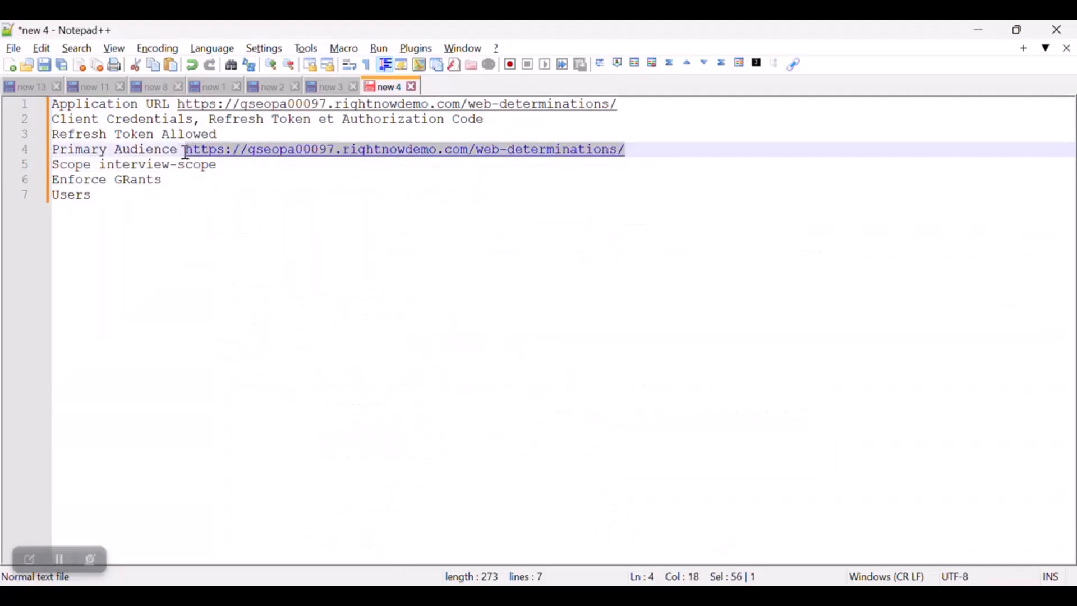
key(ctrl+c)
key(alt+Tab)
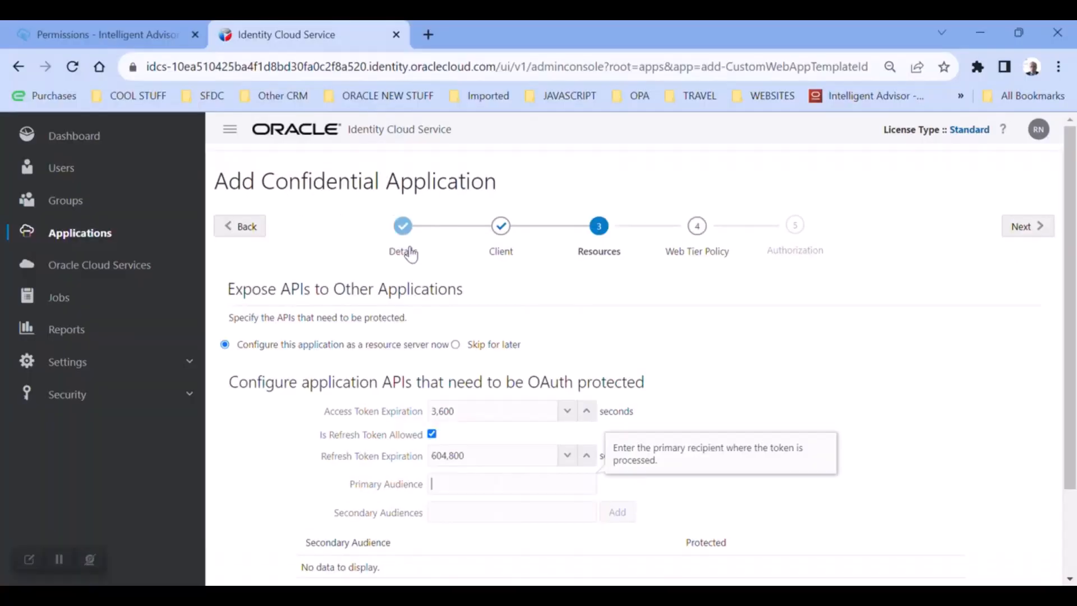
key(ctrl+v)
Add a scope named "interview-scope" to the protected application APIs.
scroll(926, 405, down, 2)
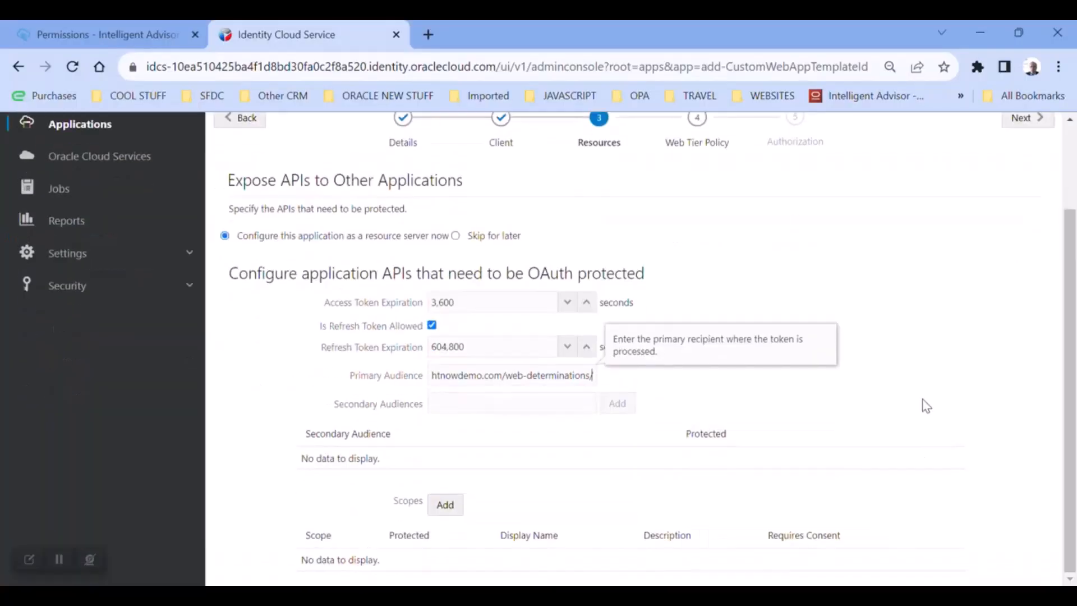
click(445, 504)
text(in)
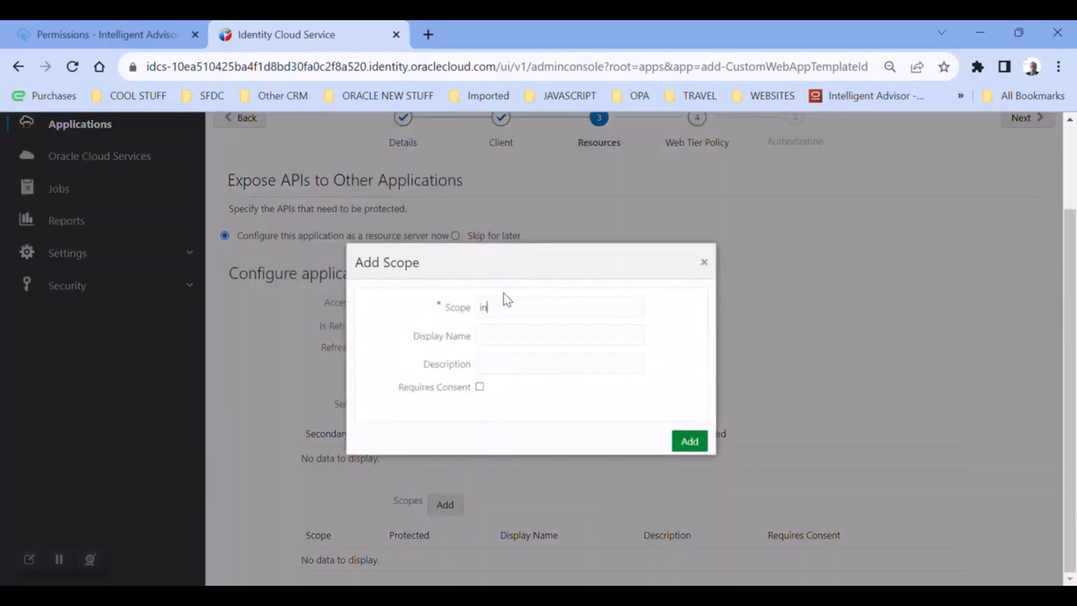
text(er)
key(BackSpace)
text(terview-scope)
click(695, 442)
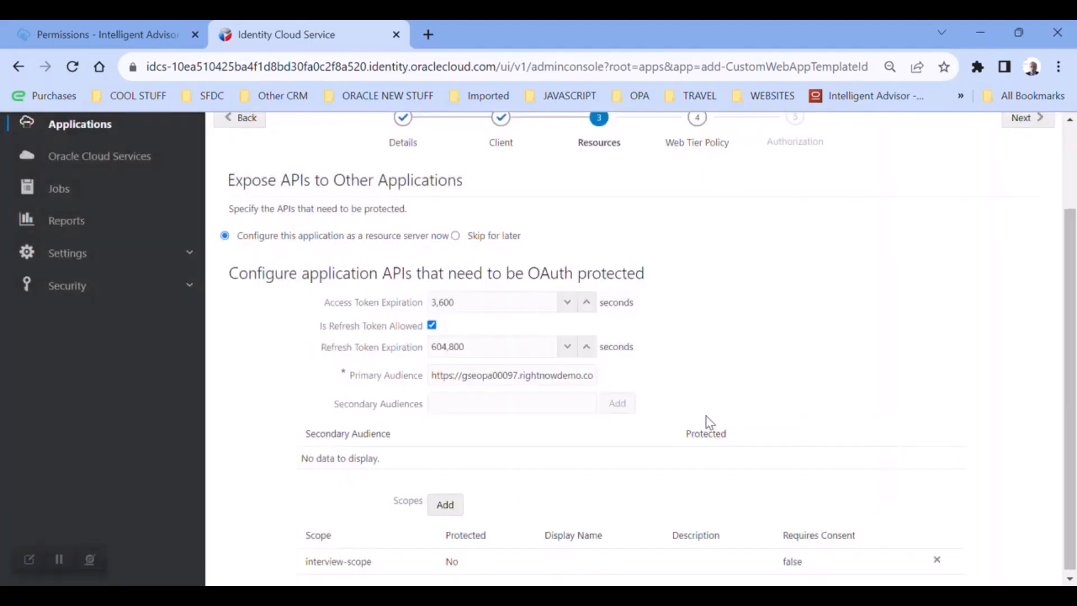
Skip the Web Tier Policy, enforce grants as authorization and finish adding the application.
scroll(706, 417, up, 2)
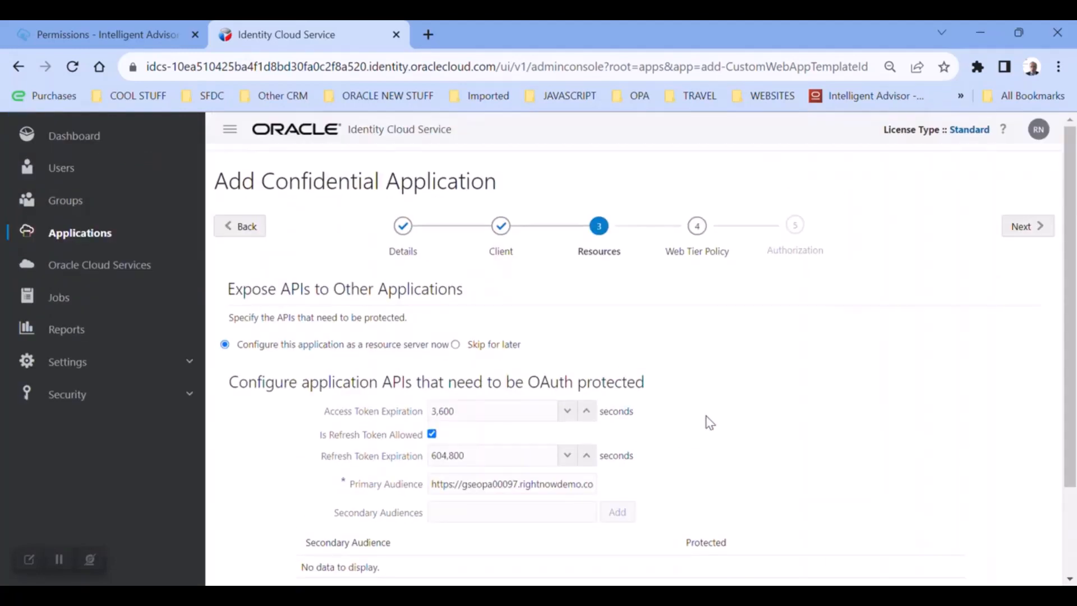
click(1020, 227)
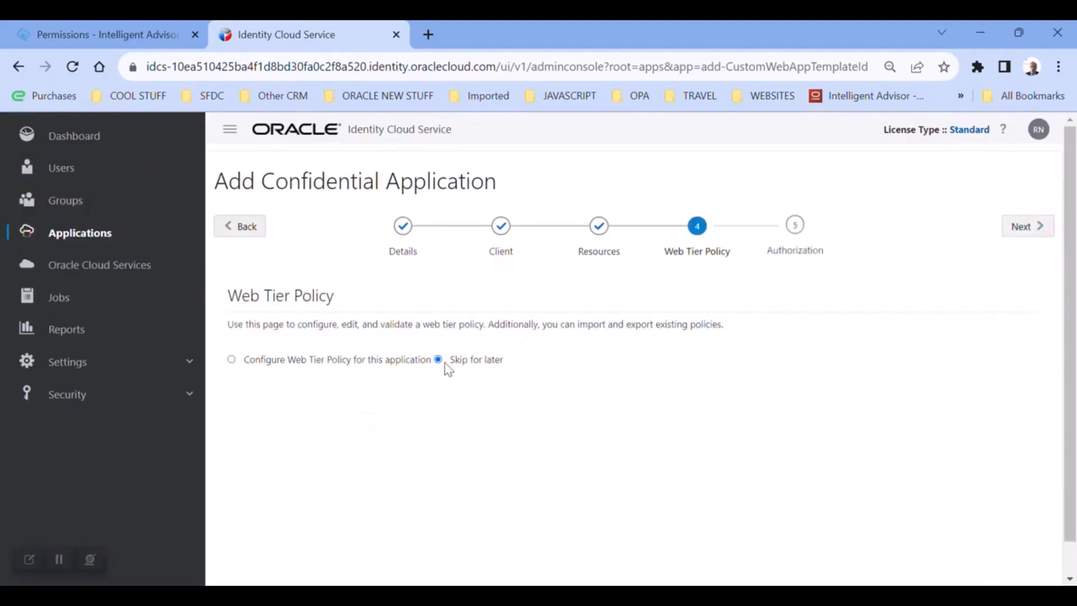
click(1031, 227)
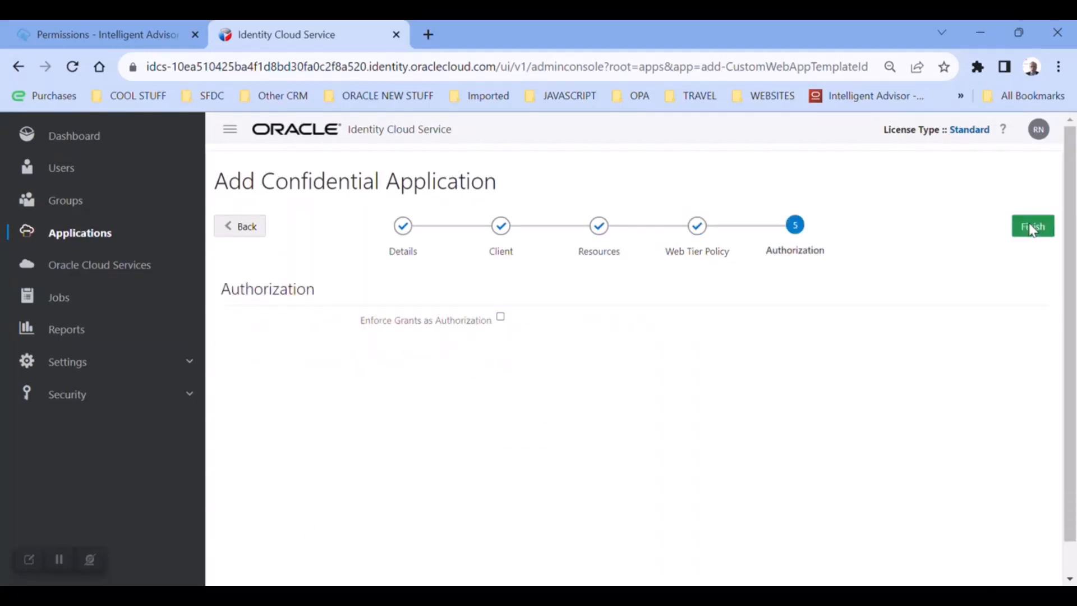
click(501, 318)
click(1029, 233)
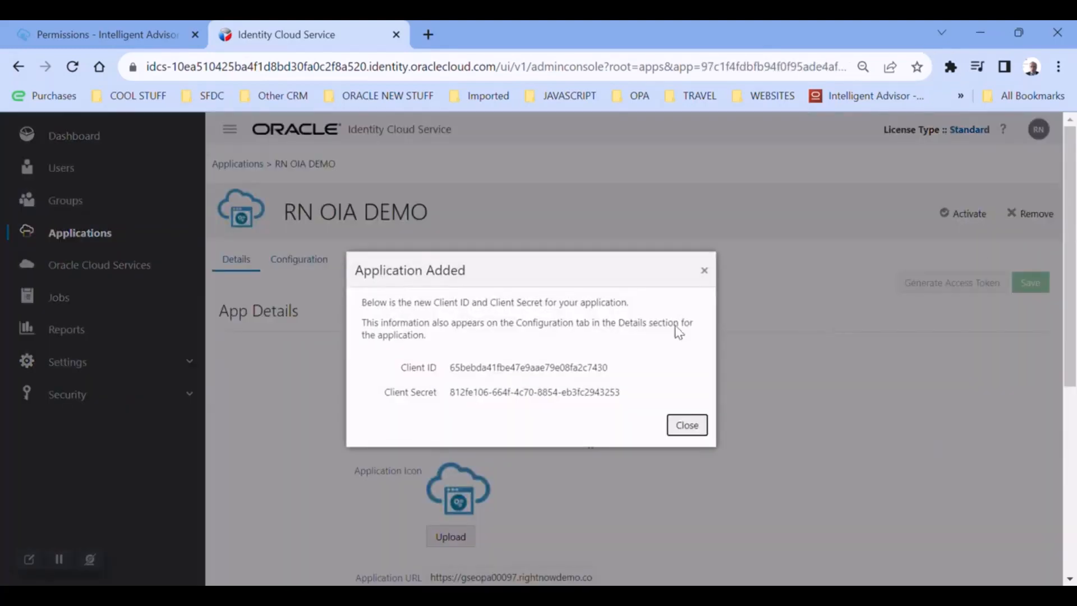
Copy the new application's client ID and client secret into the Notepad++ notes, and dismiss the Application Added message.
drag(378, 368, 644, 402)
key(alt+Tab)
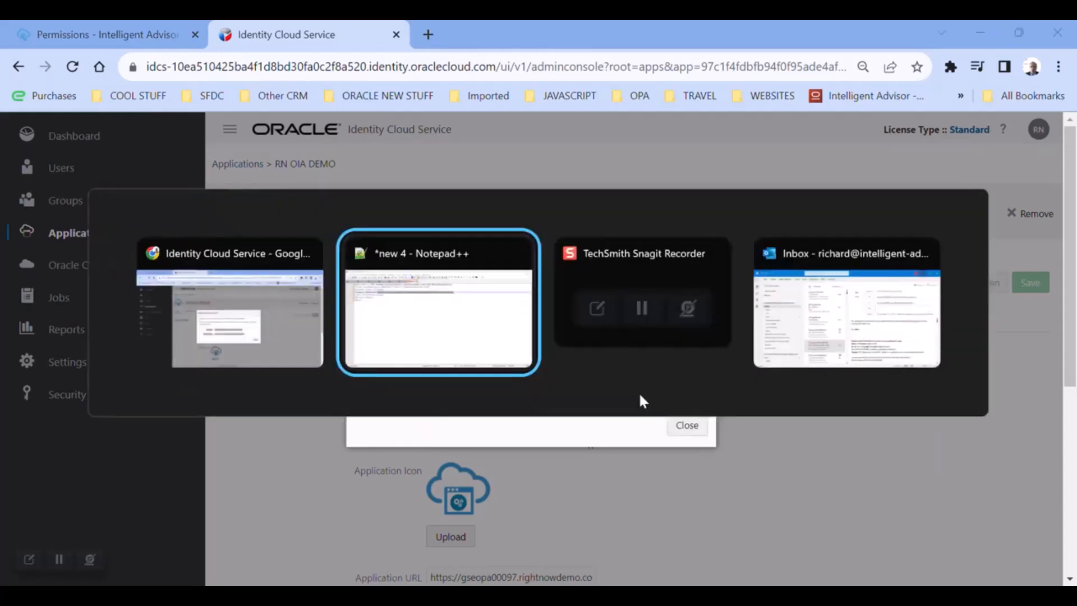
click(302, 237)
key(Return)
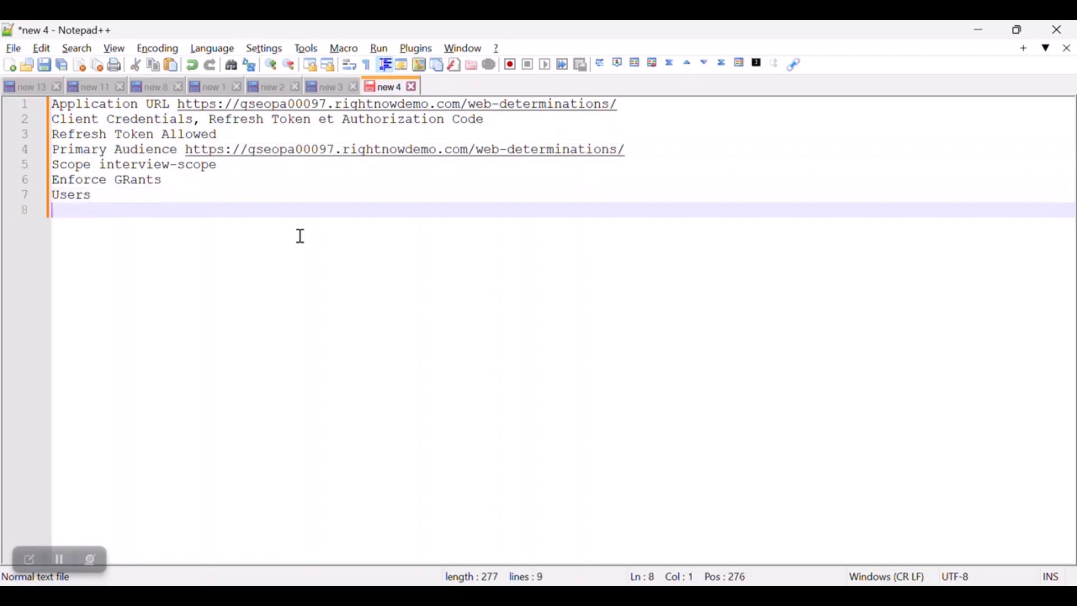
key(ctrl+v)
key(alt+Tab)
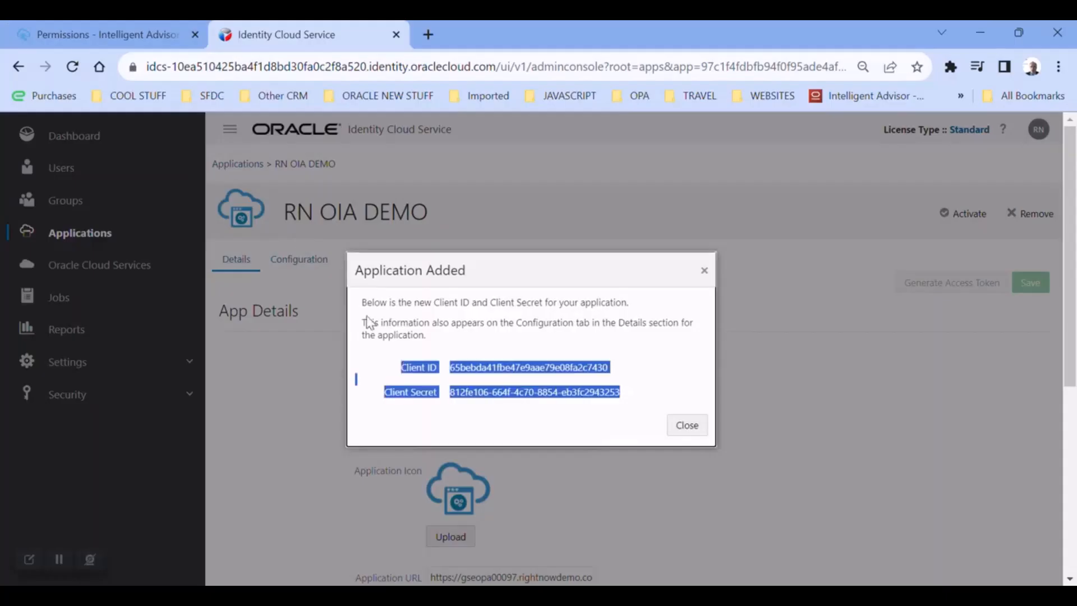
click(688, 425)
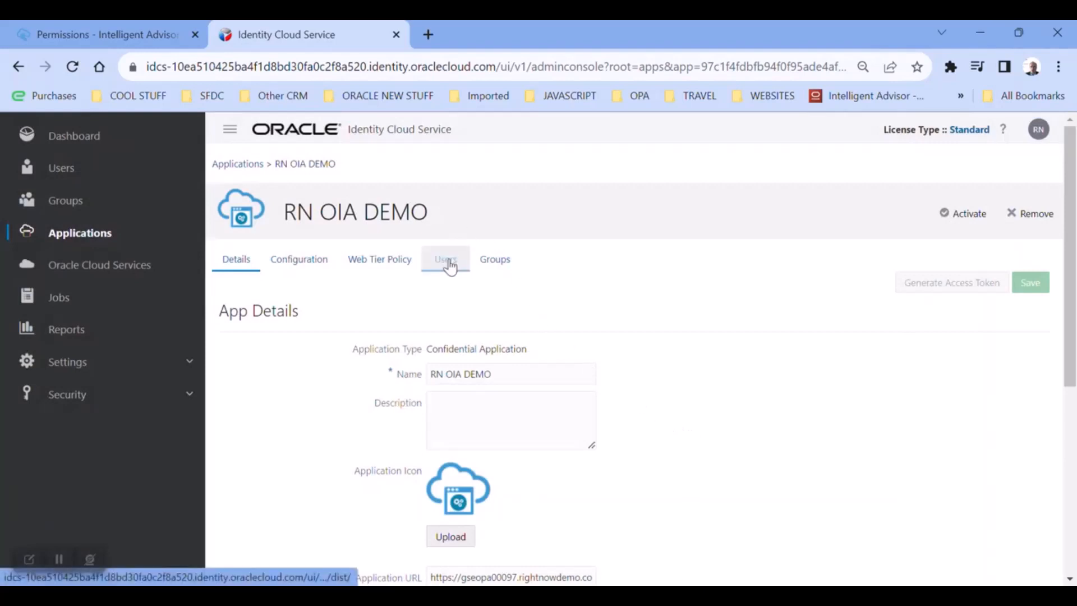
Activate the RN OIA DEMO application and assign the listed user to it.
click(450, 266)
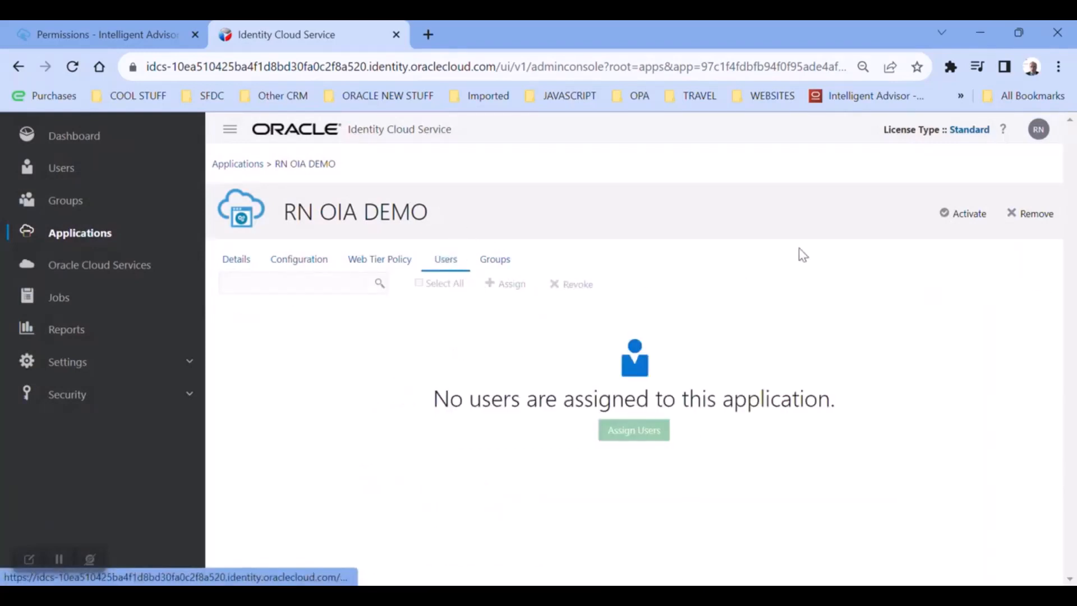
click(969, 215)
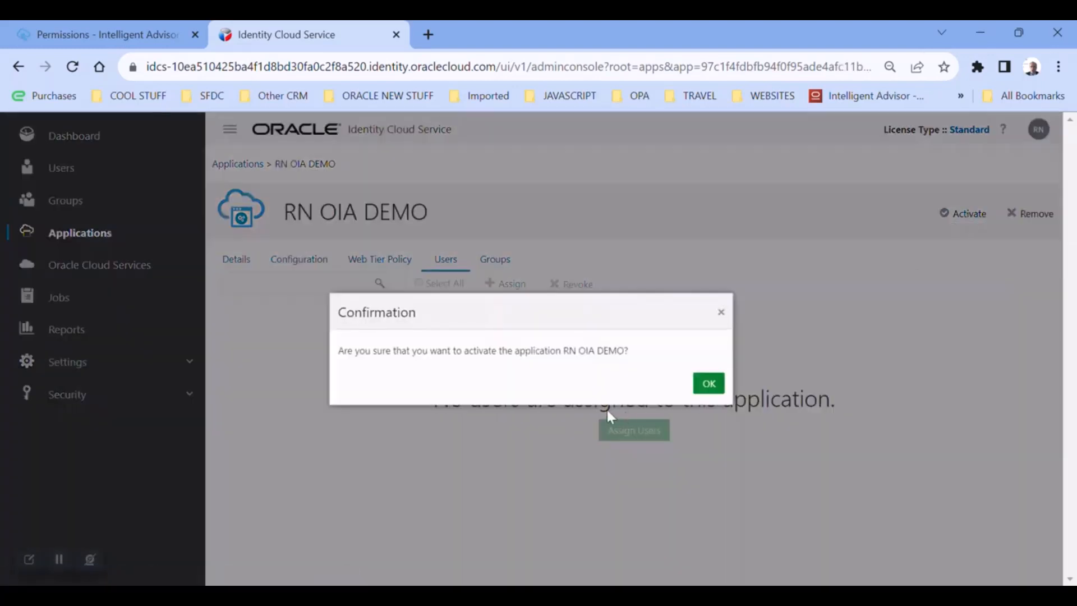
click(706, 380)
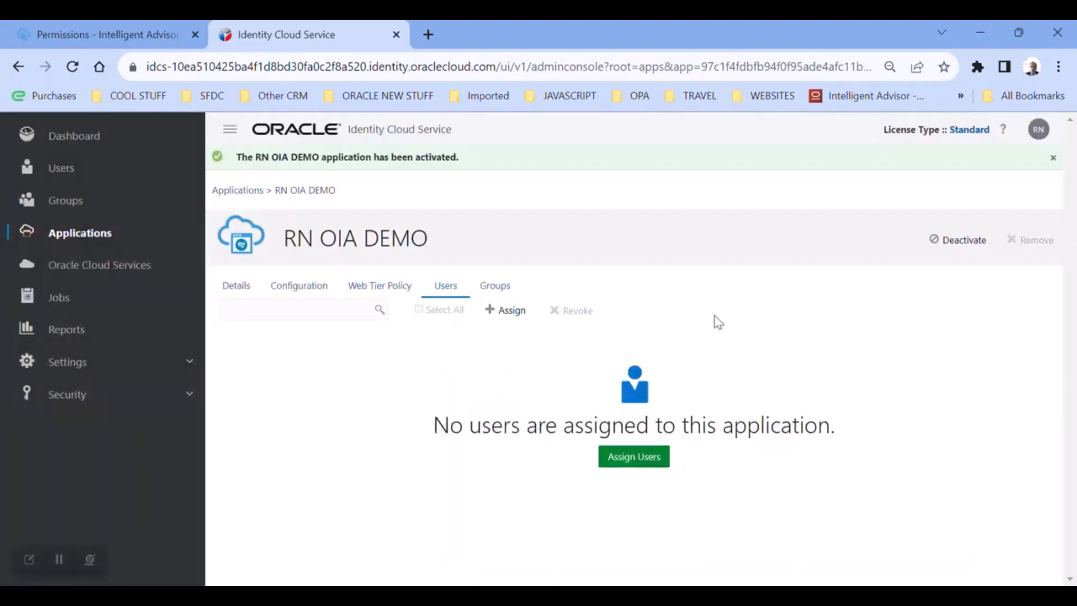
click(632, 459)
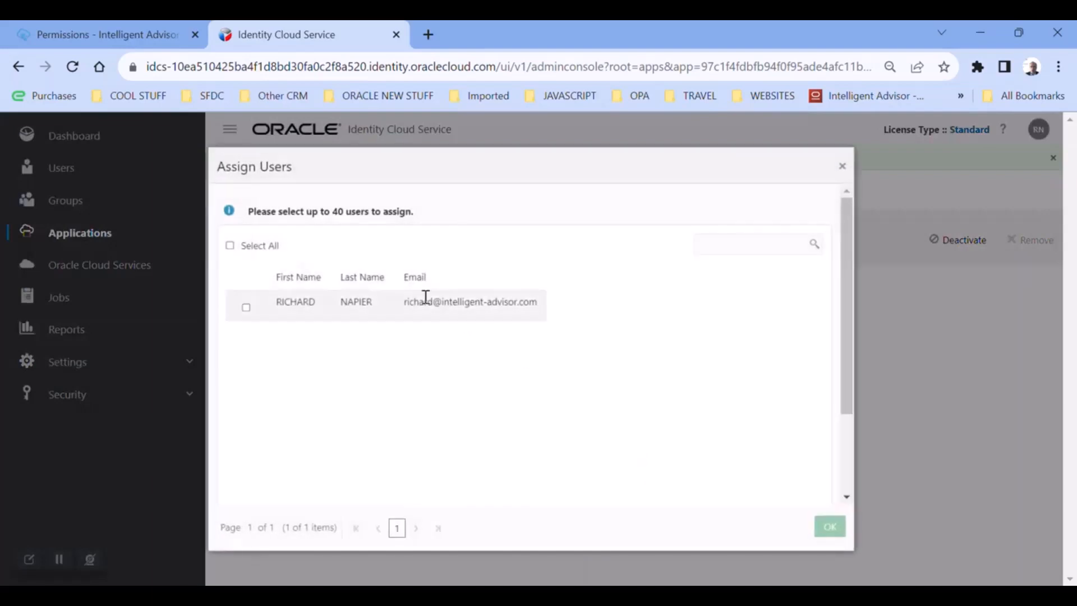
click(246, 308)
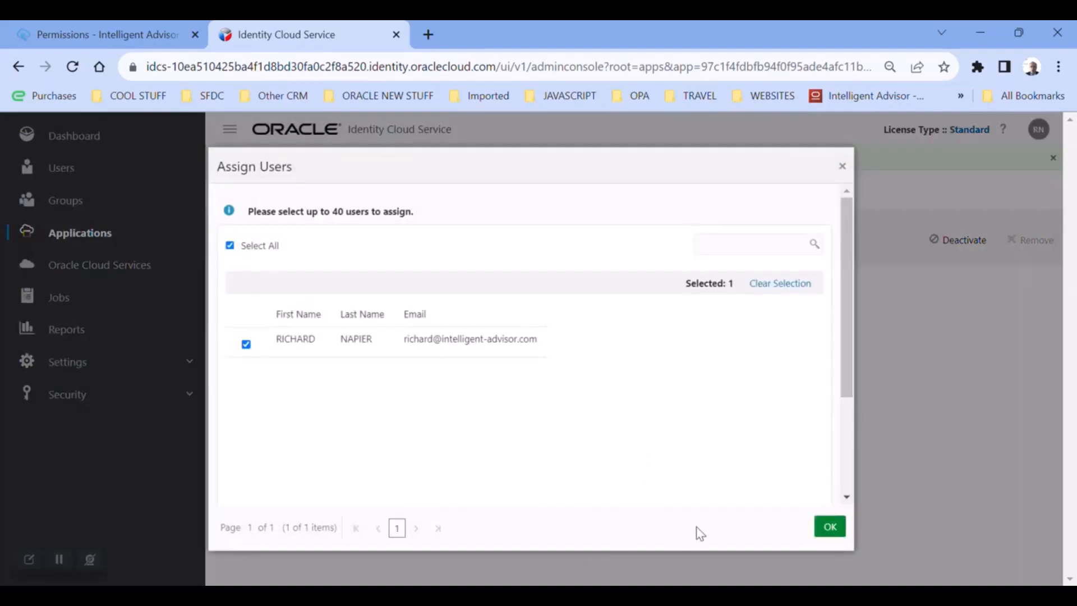
click(831, 526)
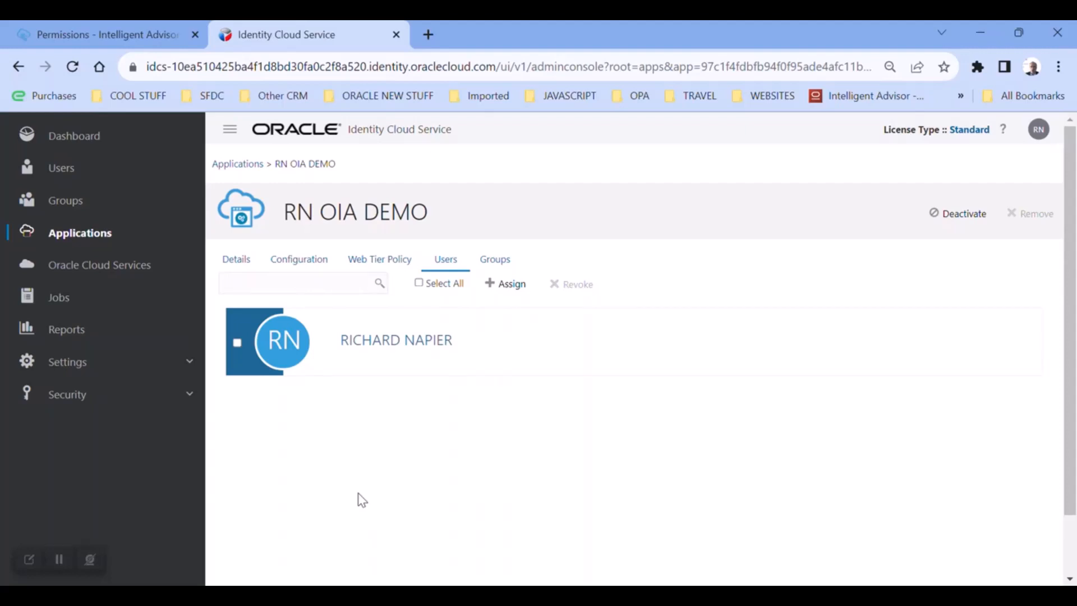
Switch to Intelligent Advisor Hub and examine the interview authorization provider setting of the RN_TEST_WS workspace.
click(108, 28)
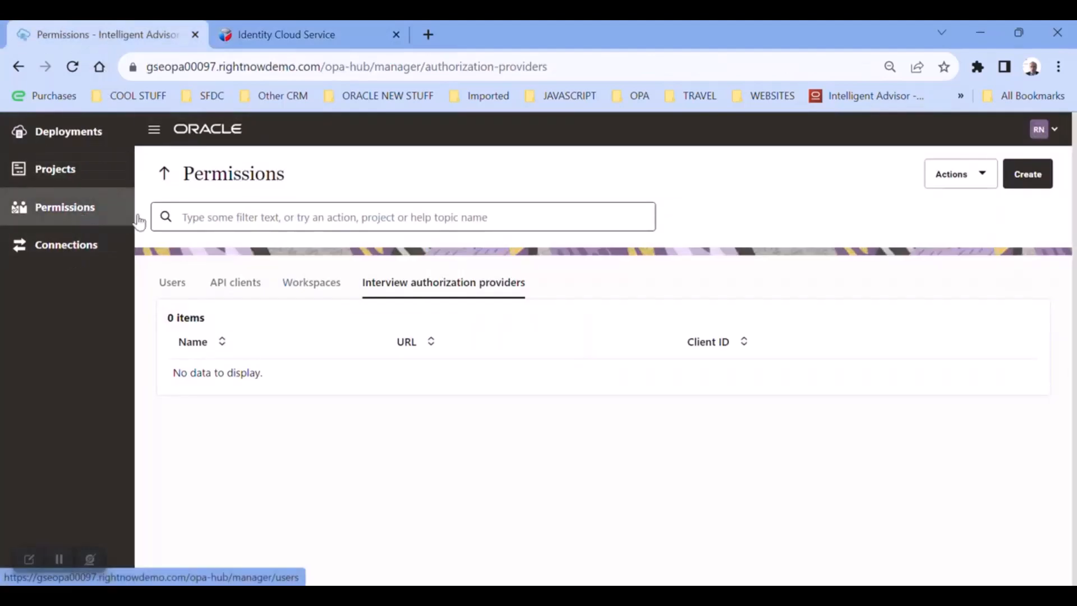
click(306, 285)
scroll(371, 325, down, 8)
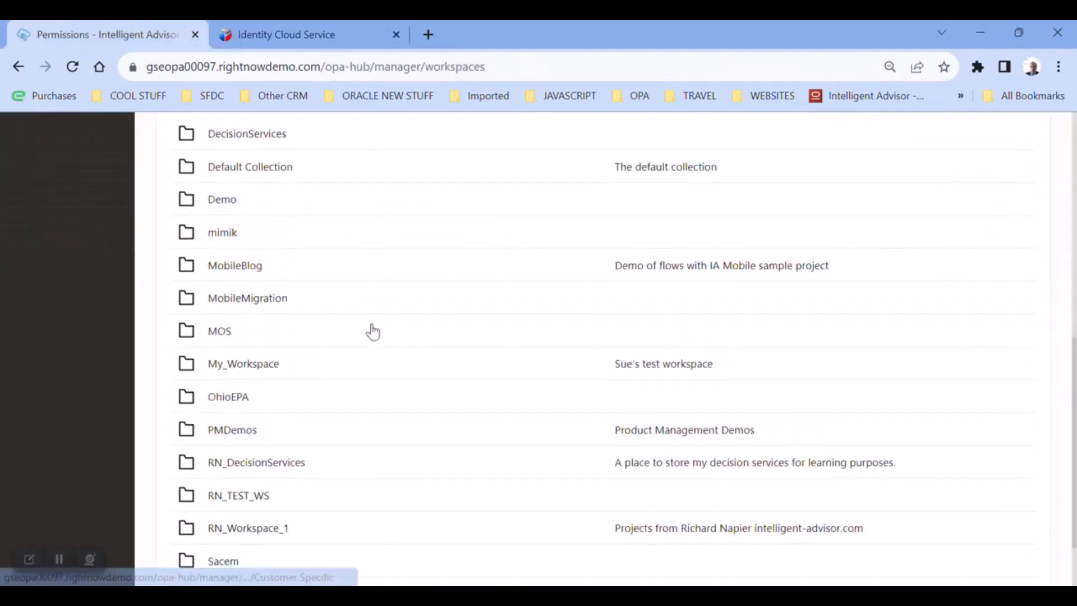
scroll(336, 354, down, 2)
scroll(247, 421, up, 10)
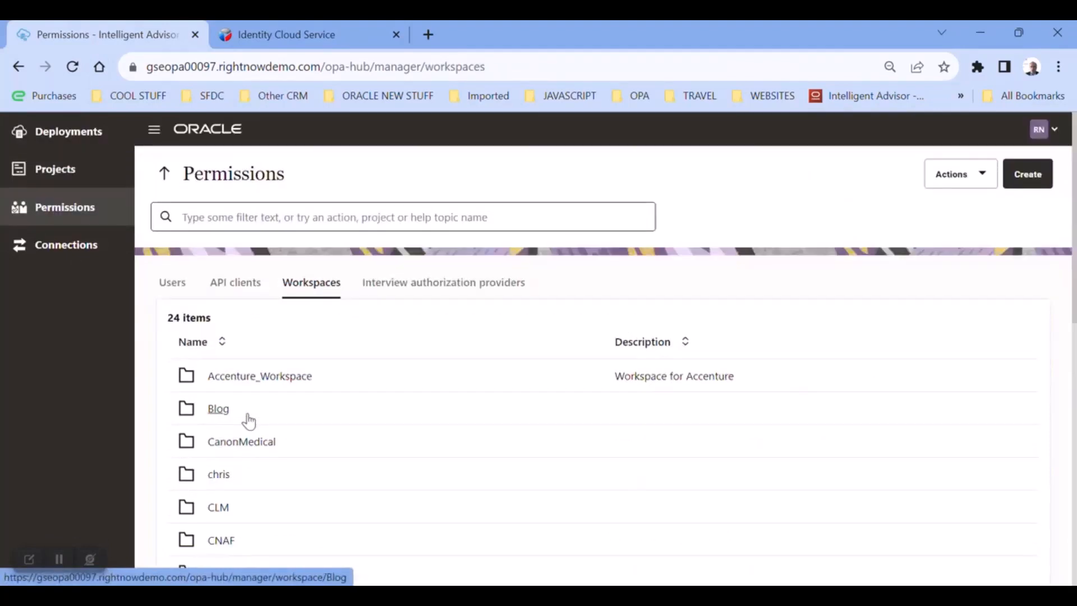
scroll(248, 421, down, 8)
click(244, 502)
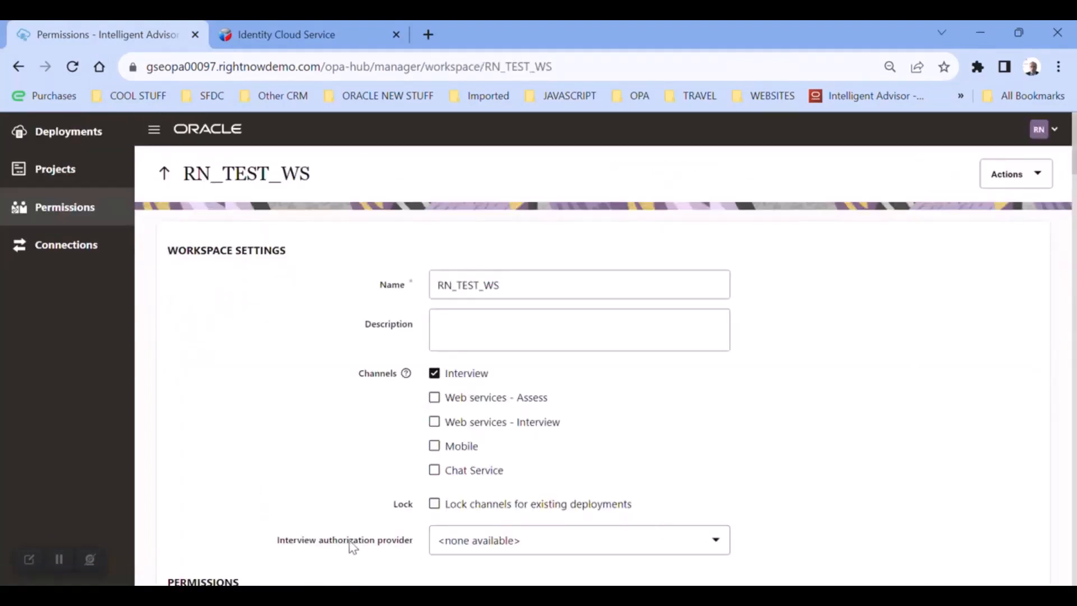
Create a new interview authorization provider under Permissions and name it "RN OIA DEMO".
click(95, 220)
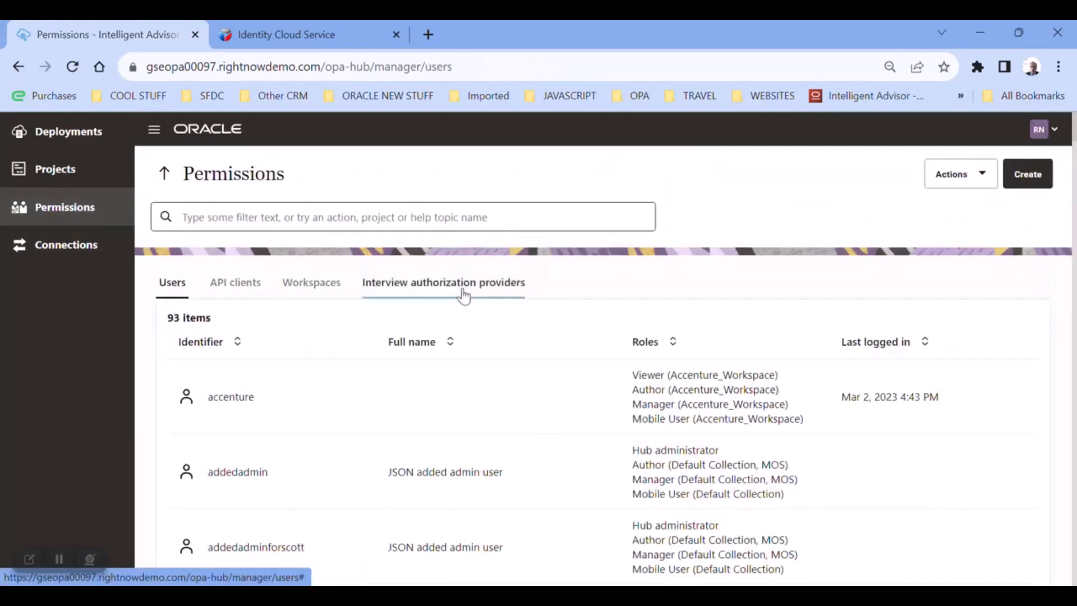
click(464, 289)
click(1030, 175)
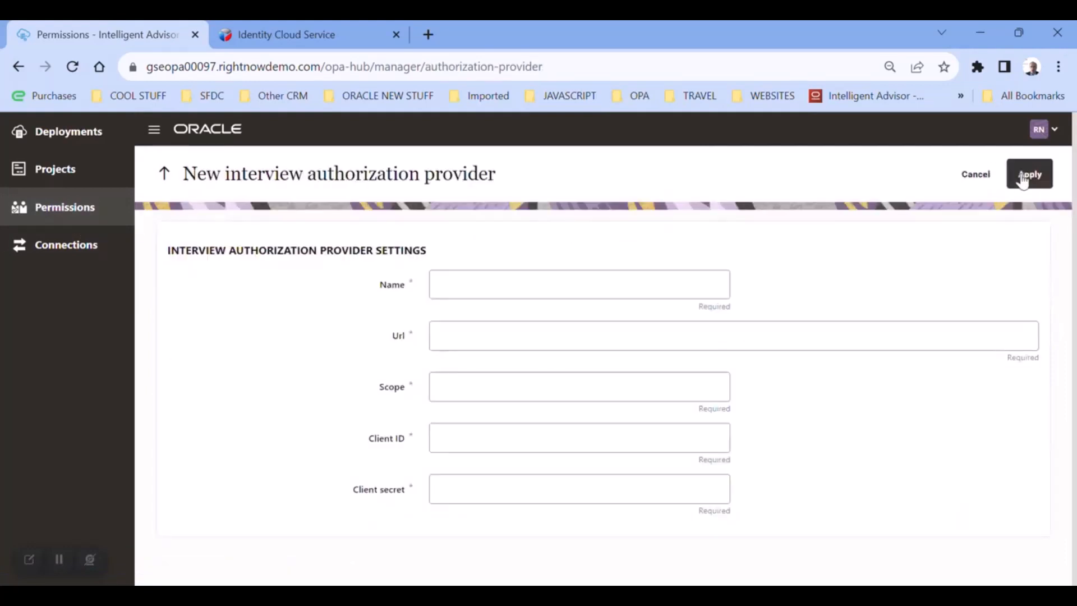
click(570, 274)
text(RN OIA DEMO)
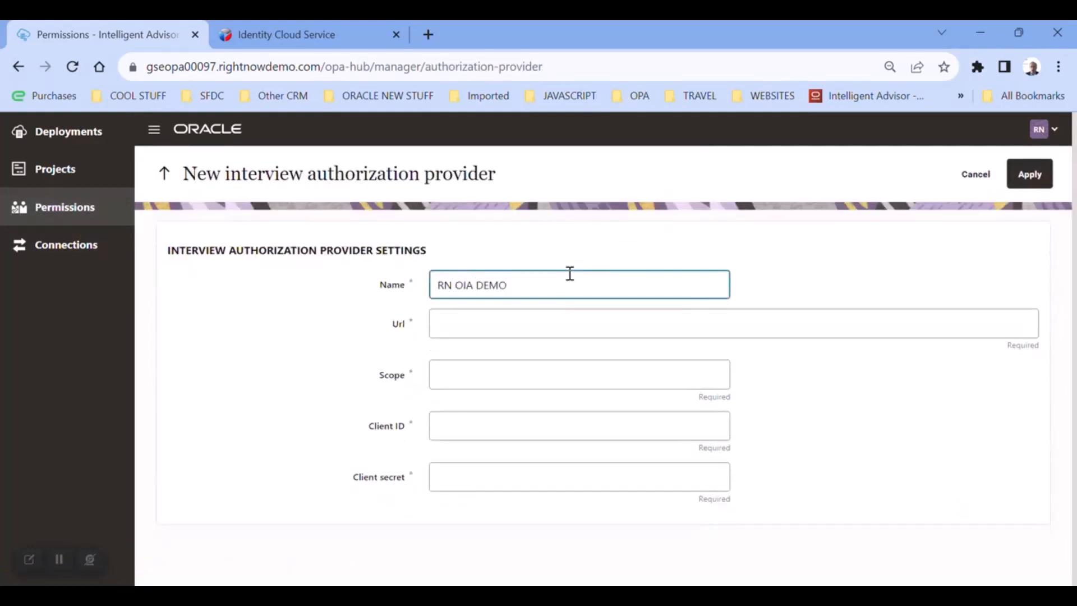
Copy the Identity Cloud Service base address into the provider's Url and set its scope to "interview-scope".
key(Tab)
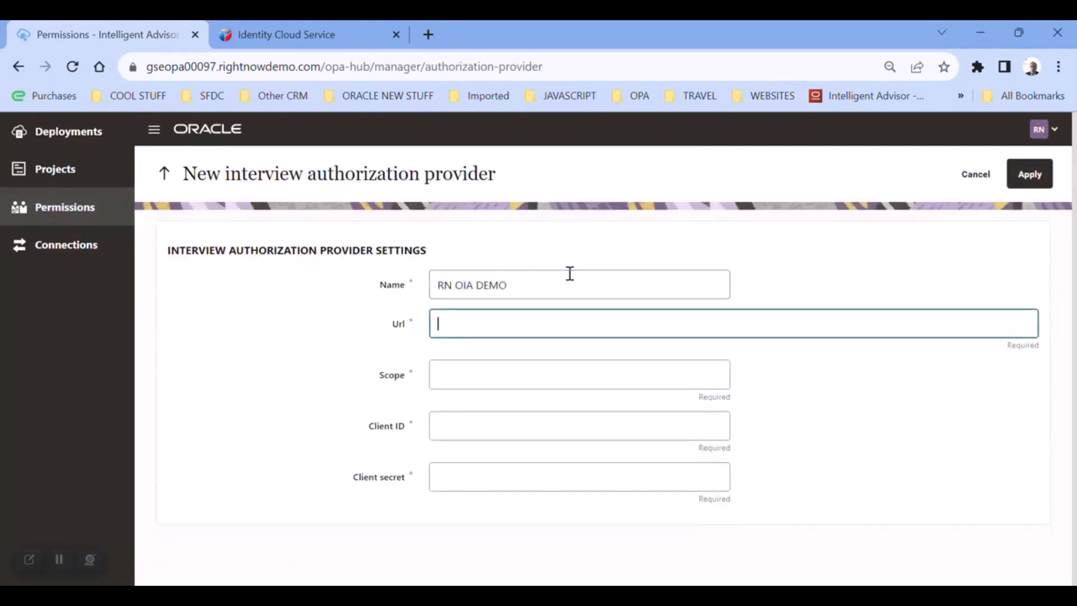
click(287, 32)
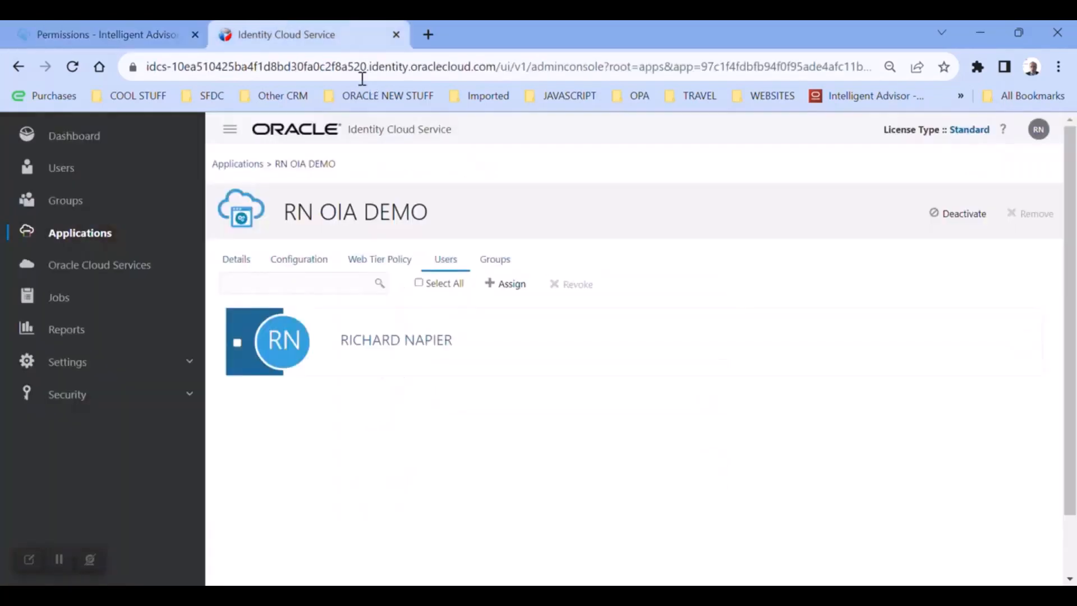
drag(493, 67, 57, 76)
key(ctrl+c)
click(93, 33)
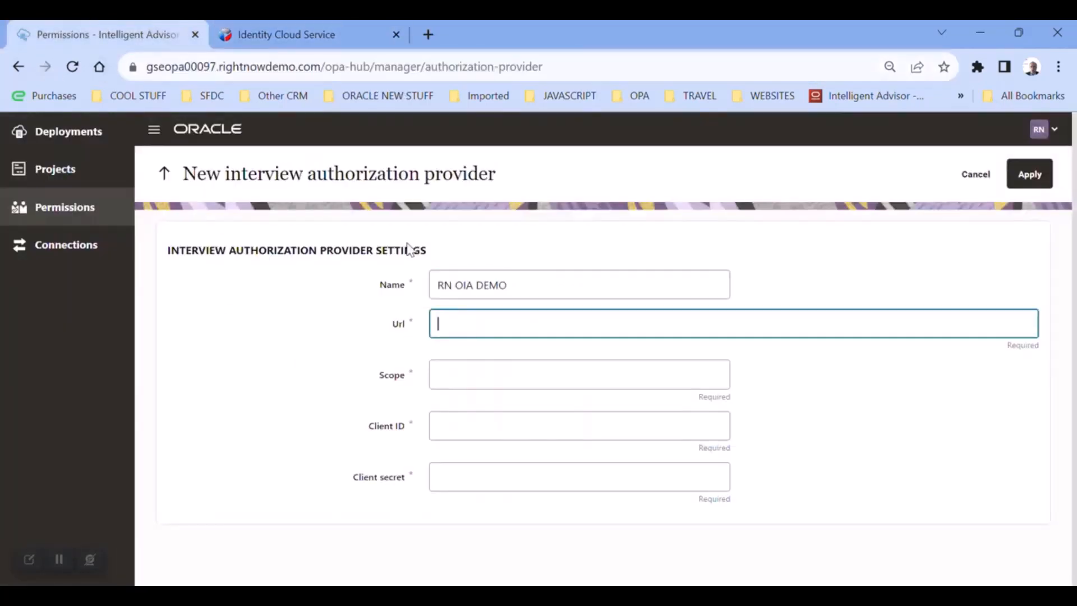
key(ctrl+v)
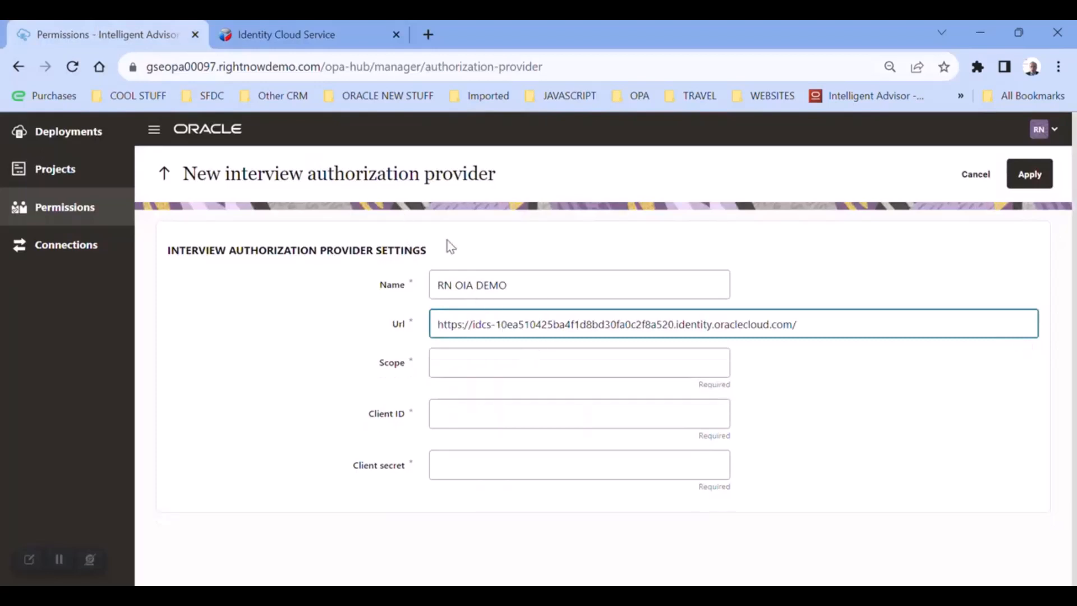
click(562, 370)
text(i)
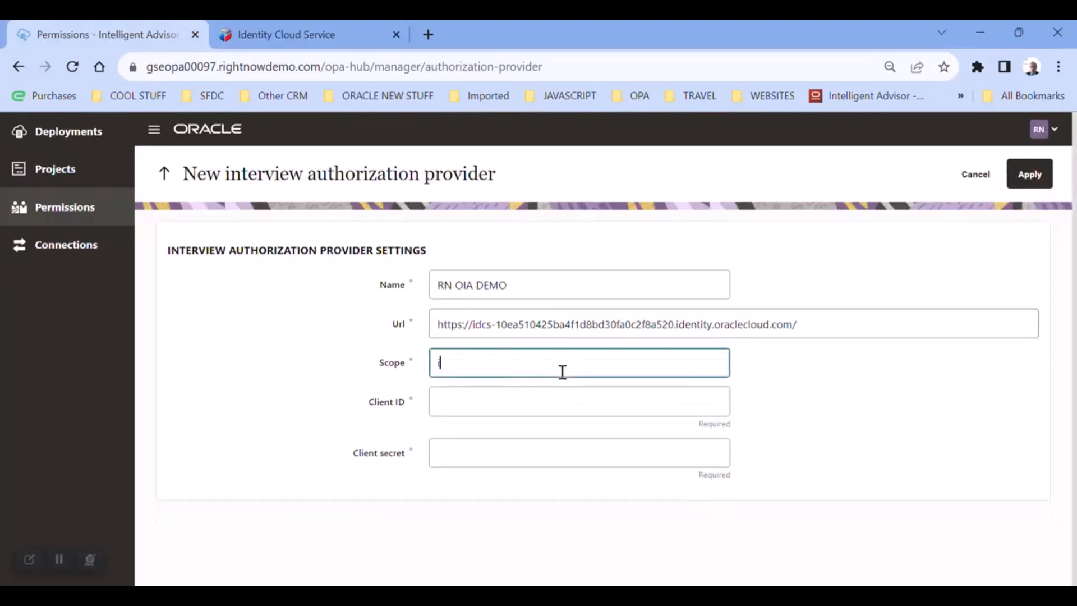
text(nterview-scope)
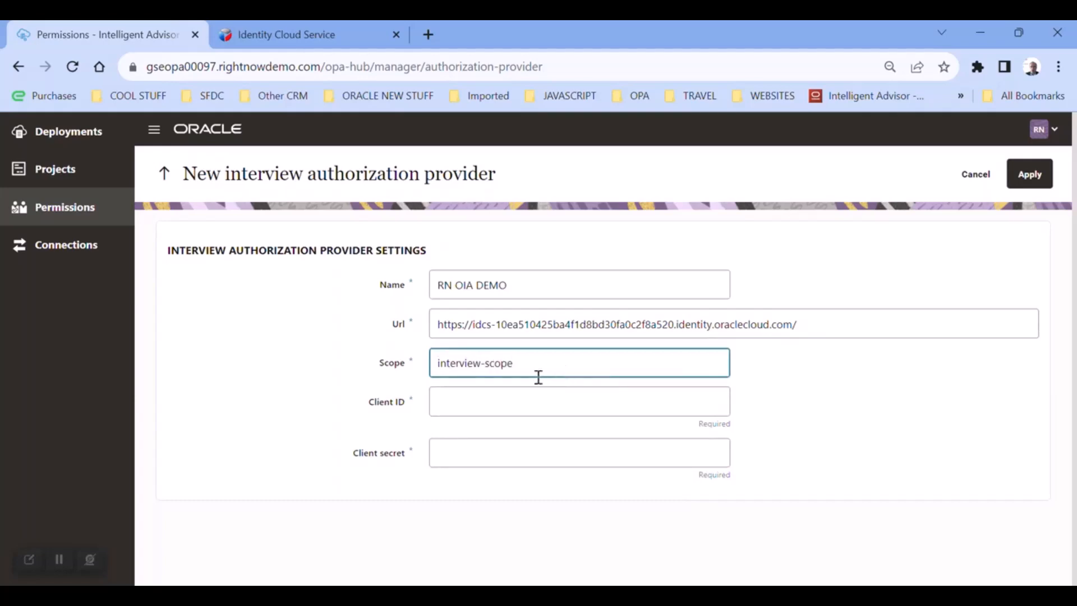
Separate the client ID from its label in the Notepad++ notes and copy it into the provider's Client ID.
click(404, 598)
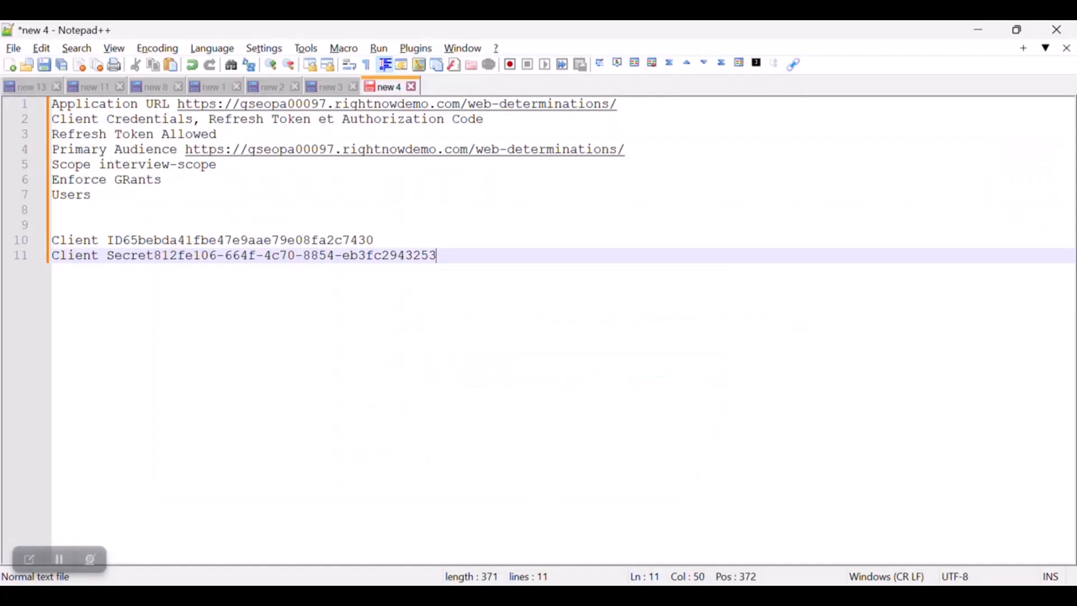
click(127, 241)
drag(131, 242, 393, 241)
key(ctrl+c)
key(alt+Tab)
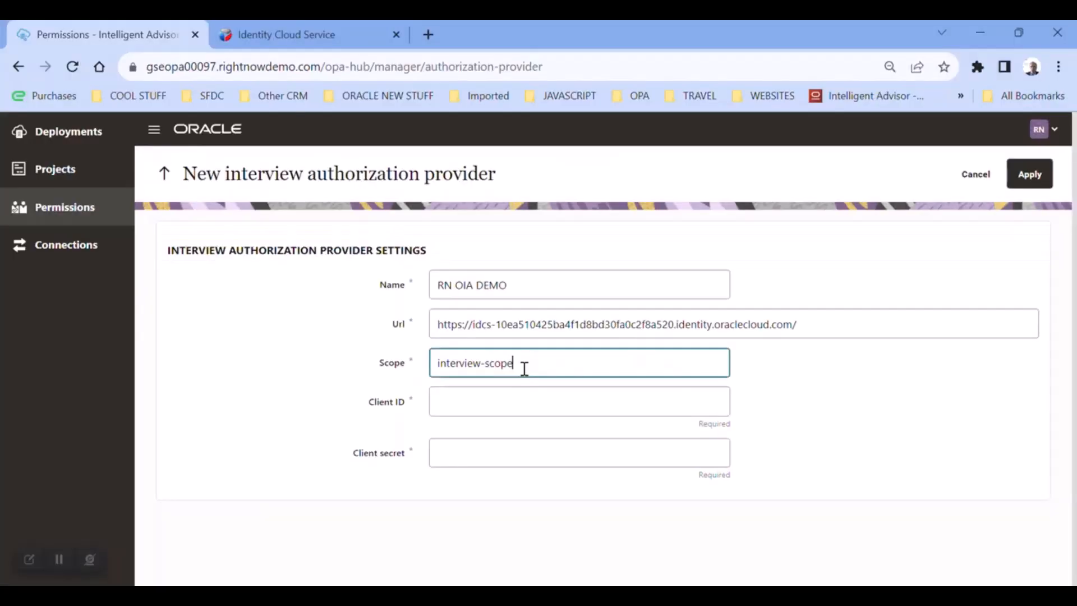
click(515, 405)
key(ctrl+v)
Copy the client secret from the Notepad++ notes into the provider's Client secret and apply the new provider.
key(alt+Tab)
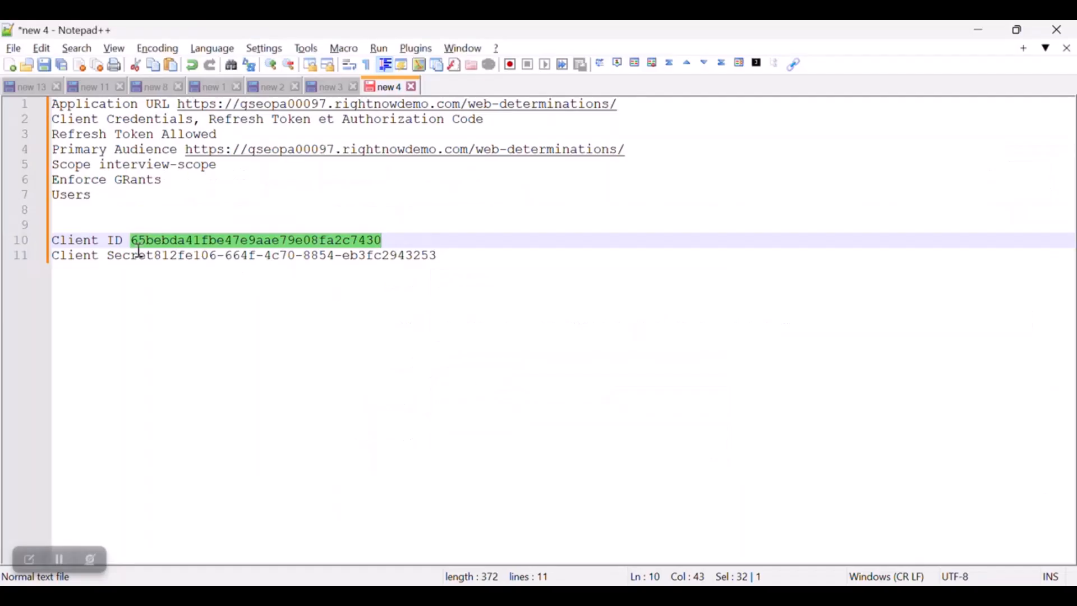
click(158, 256)
drag(162, 257, 452, 256)
key(ctrl+c)
key(alt+Tab)
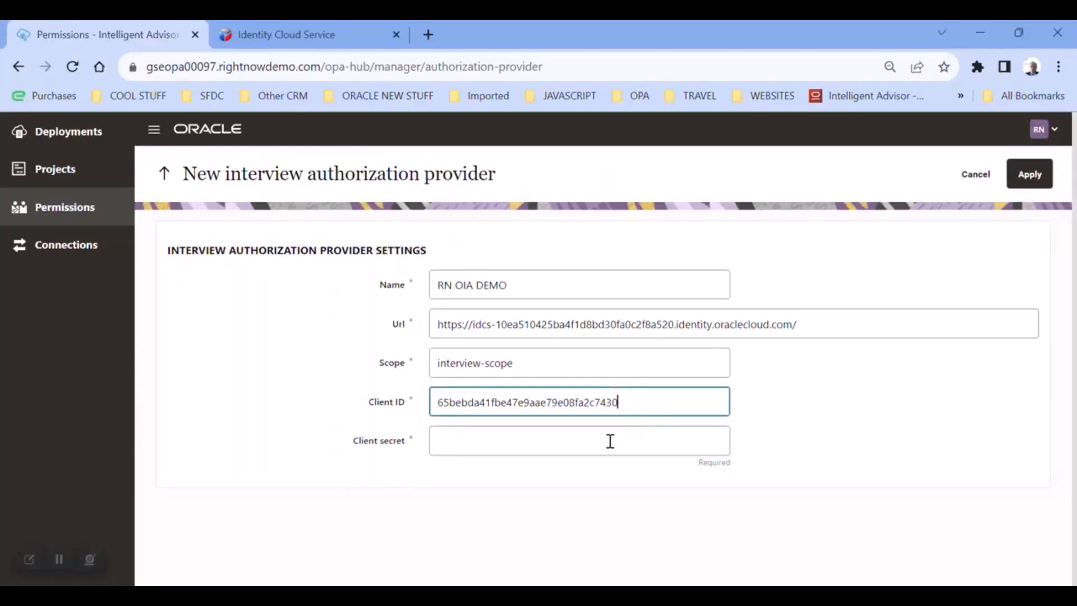
click(608, 441)
key(ctrl+v)
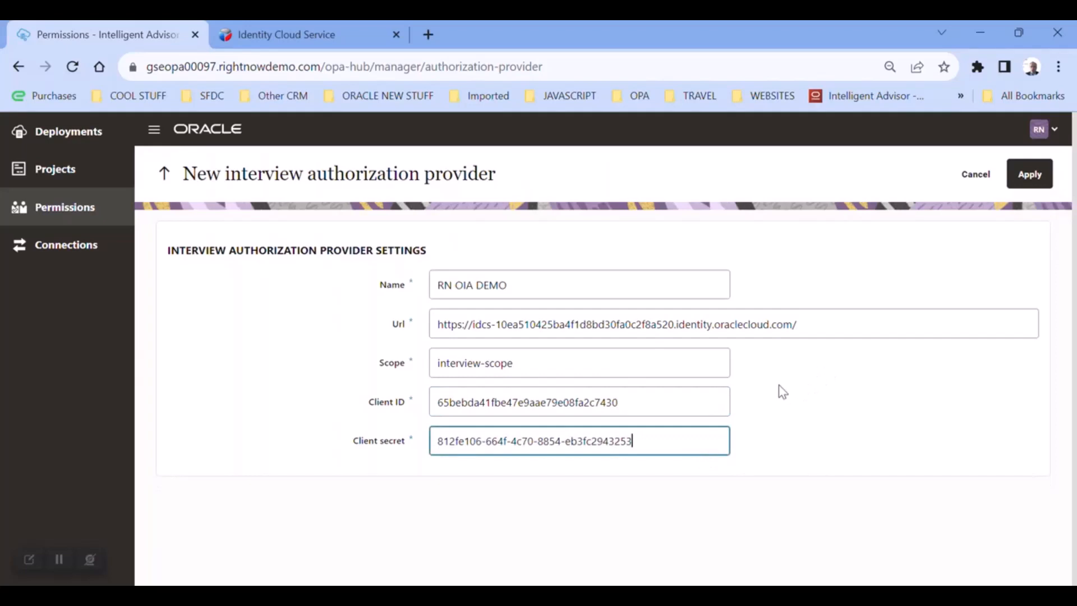
click(1029, 178)
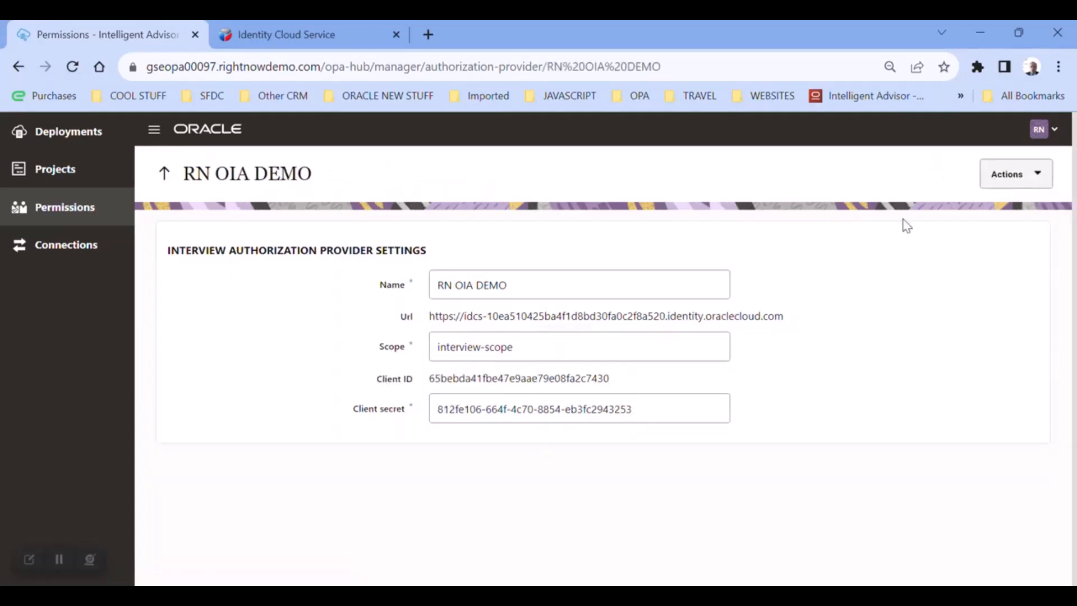
Set the RN_TEST_WS workspace's interview authorization provider to RN OIA DEMO and apply the change.
click(173, 182)
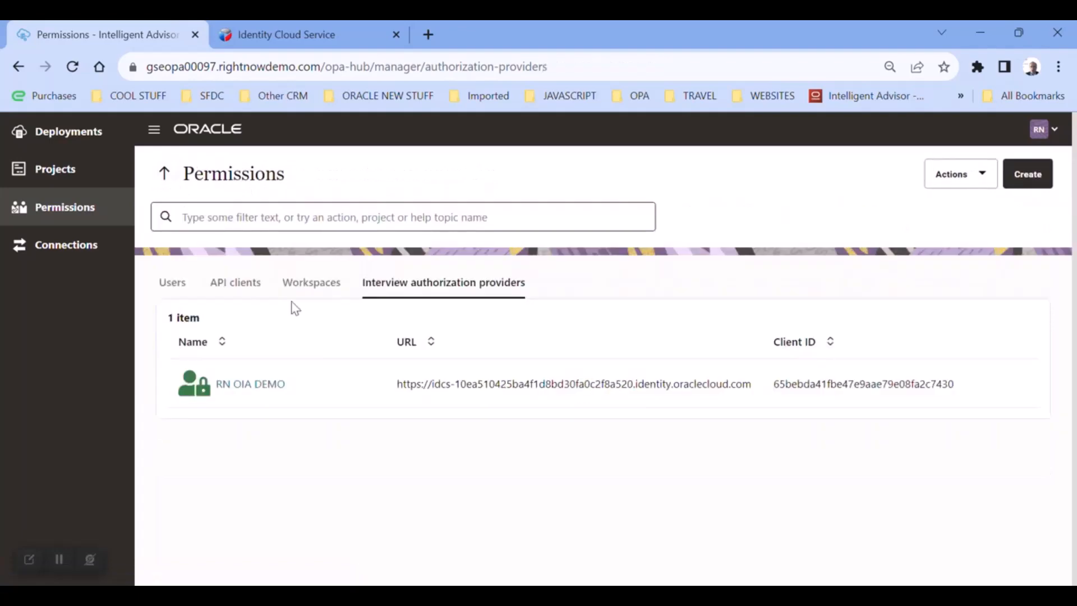
click(303, 285)
scroll(376, 389, down, 10)
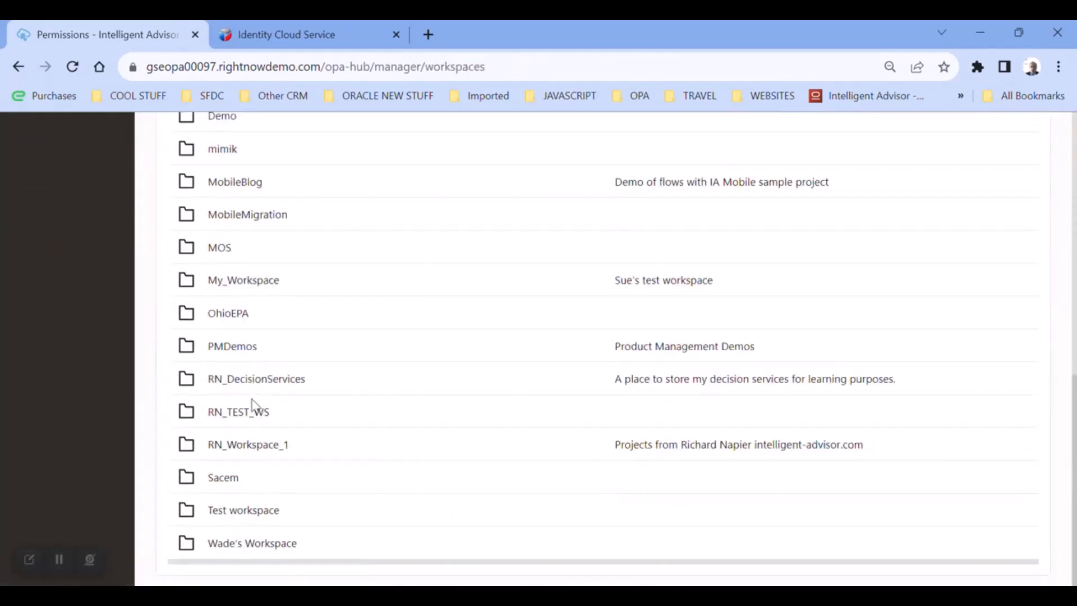
scroll(247, 415, up, 10)
scroll(246, 429, down, 3)
scroll(249, 431, down, 8)
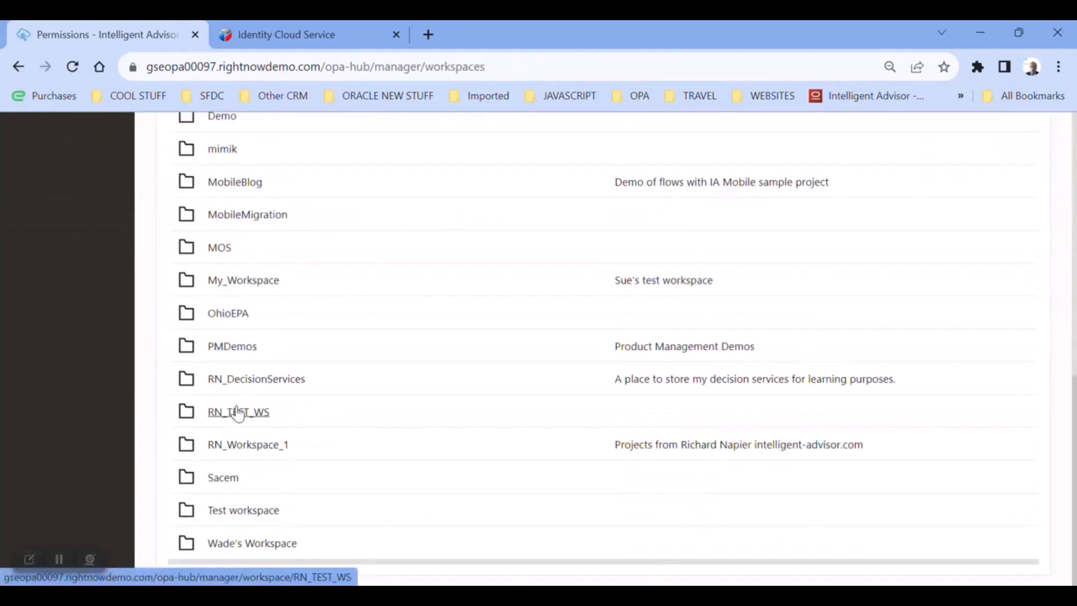
click(247, 412)
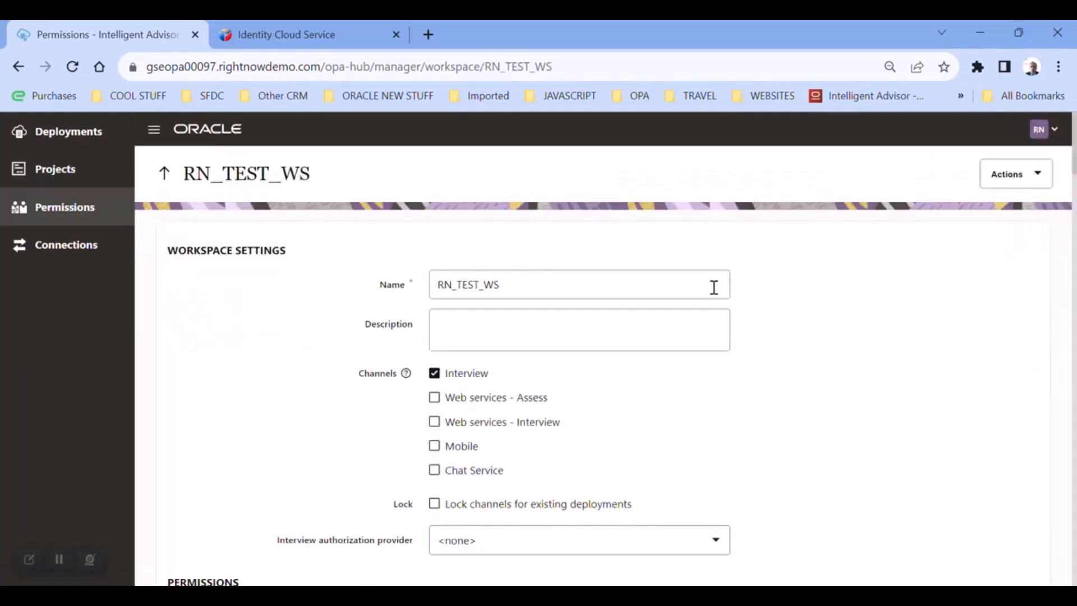
click(723, 545)
click(480, 510)
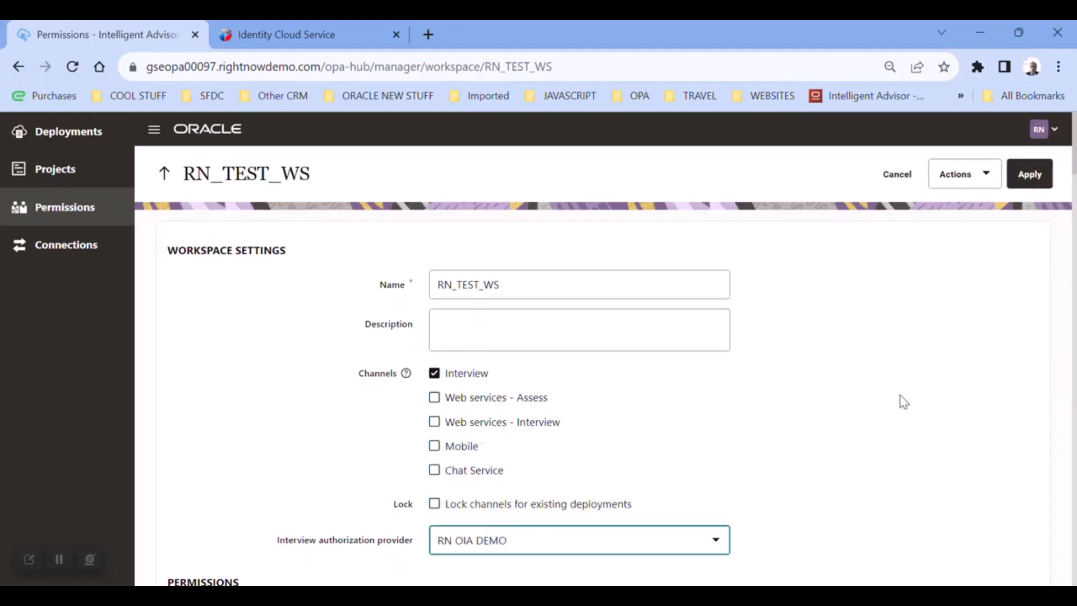
click(1031, 175)
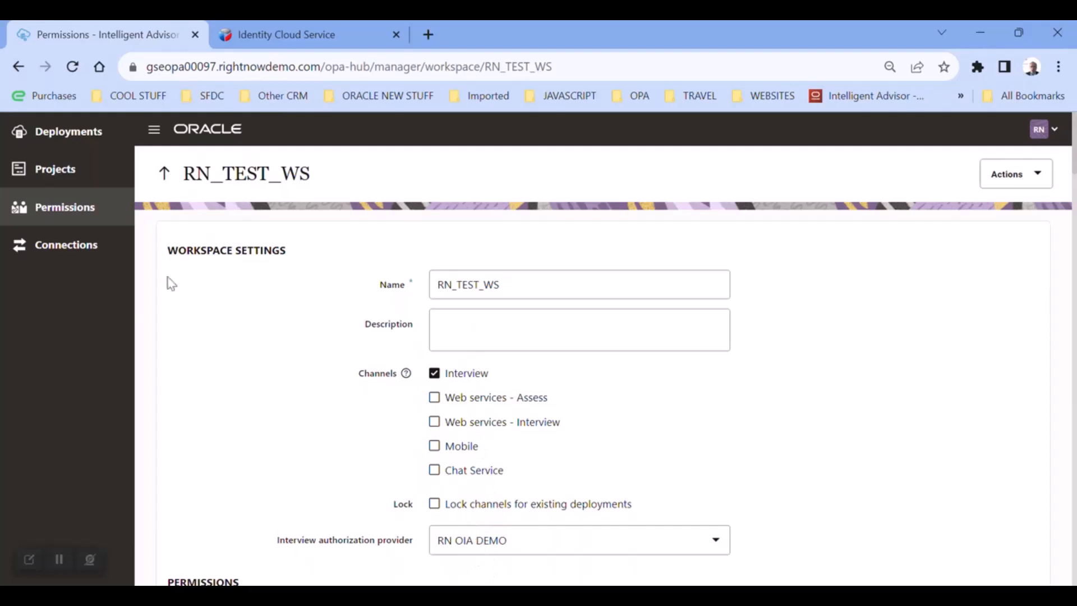
Find the RN_CG deployment by filtering deployments for "RN_CG", open it and copy its interview launch link address.
click(79, 143)
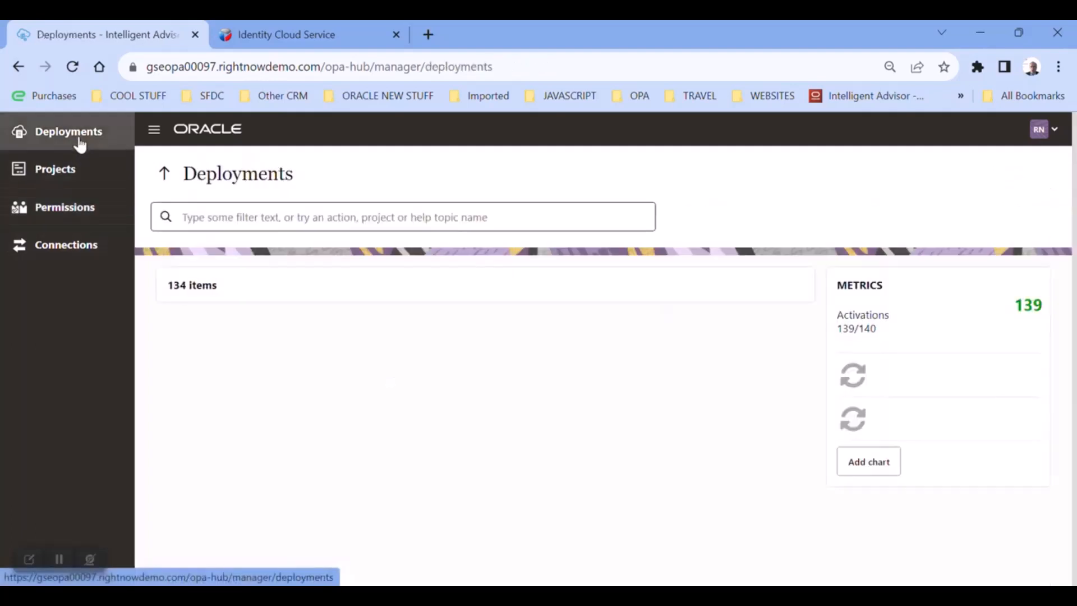
click(331, 222)
text(RN_CG)
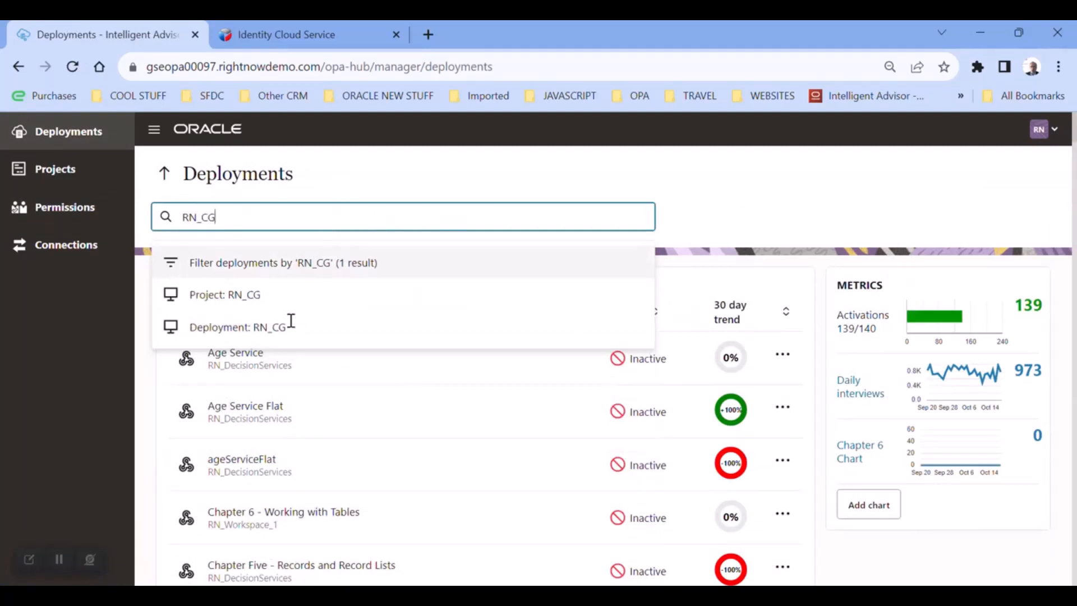
click(240, 329)
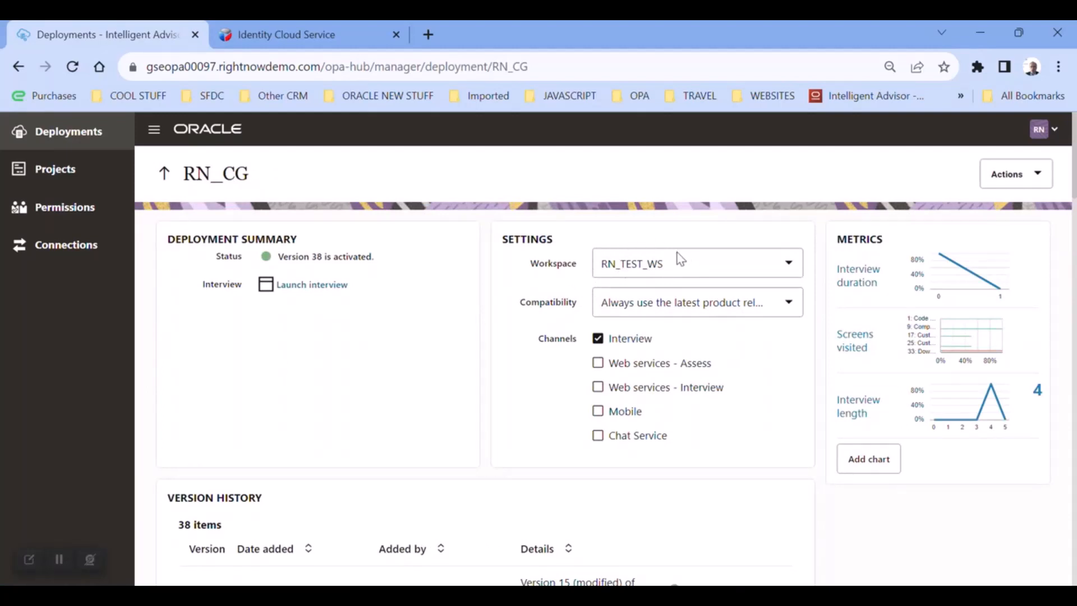
right_click(311, 286)
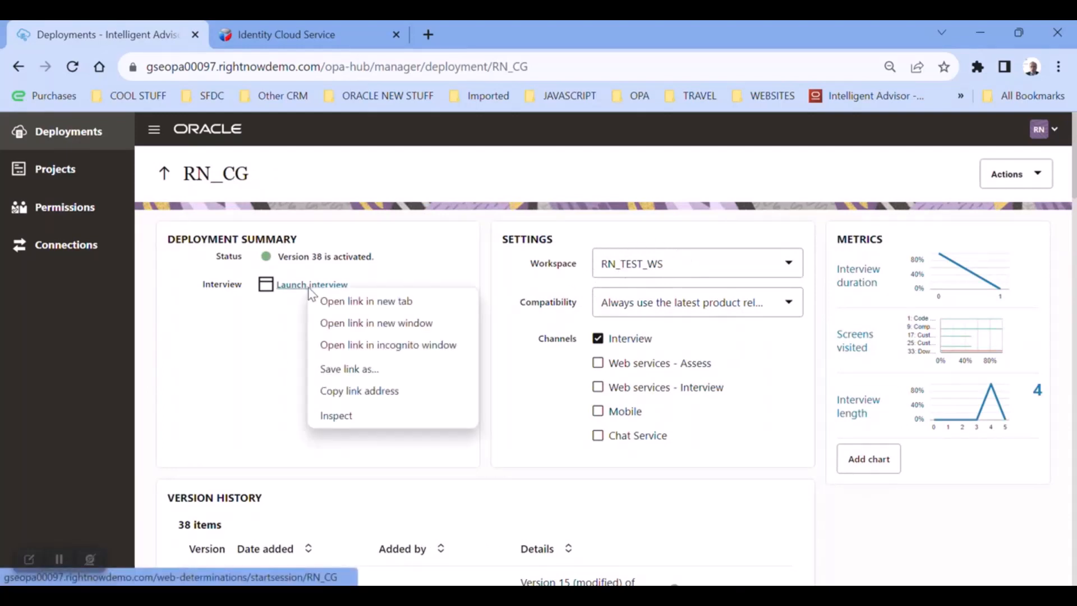
click(392, 393)
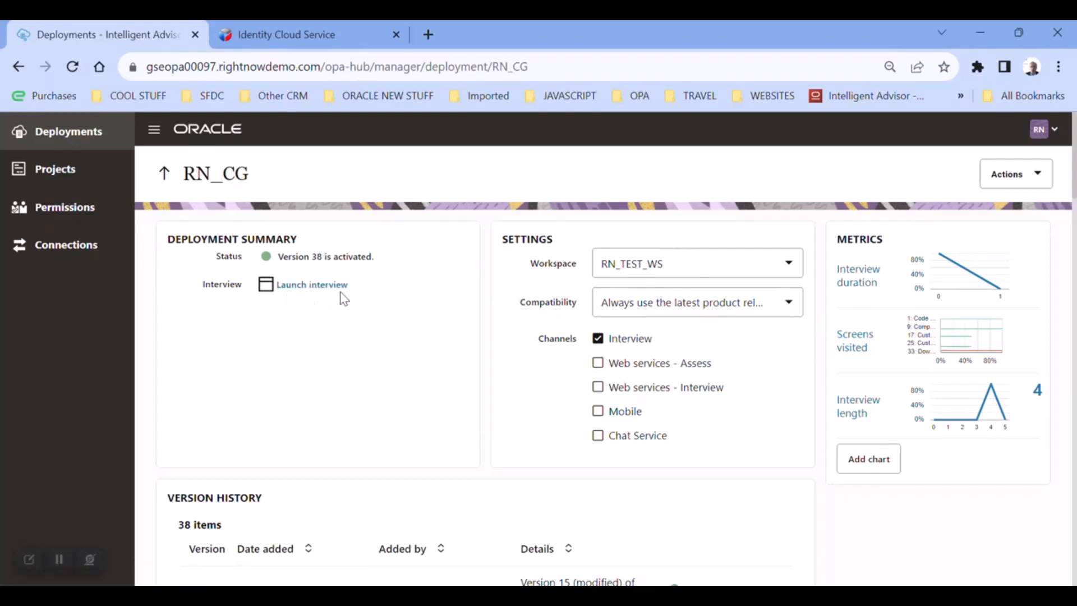
Check the signed-in Identity Cloud Service session and open the copied RN_CG interview link in a new tab of the same browser window.
click(312, 33)
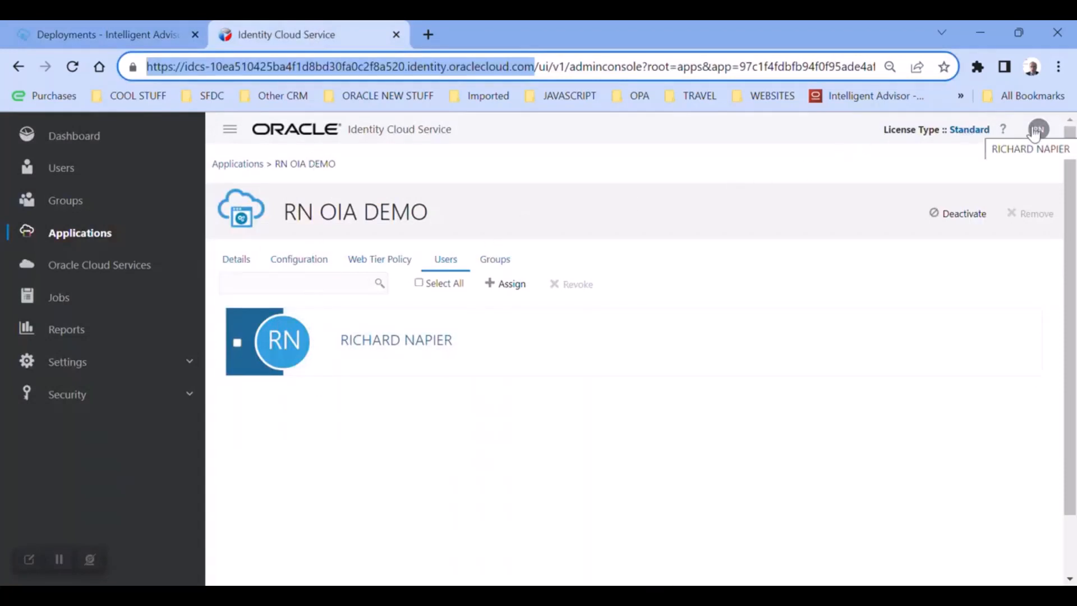
click(428, 34)
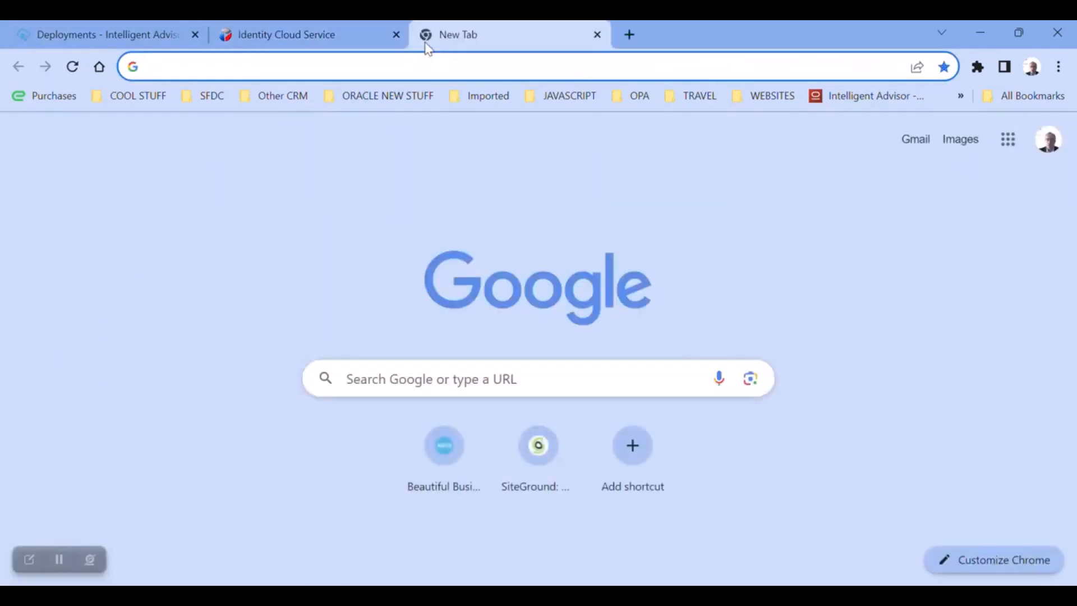
key(ctrl+v)
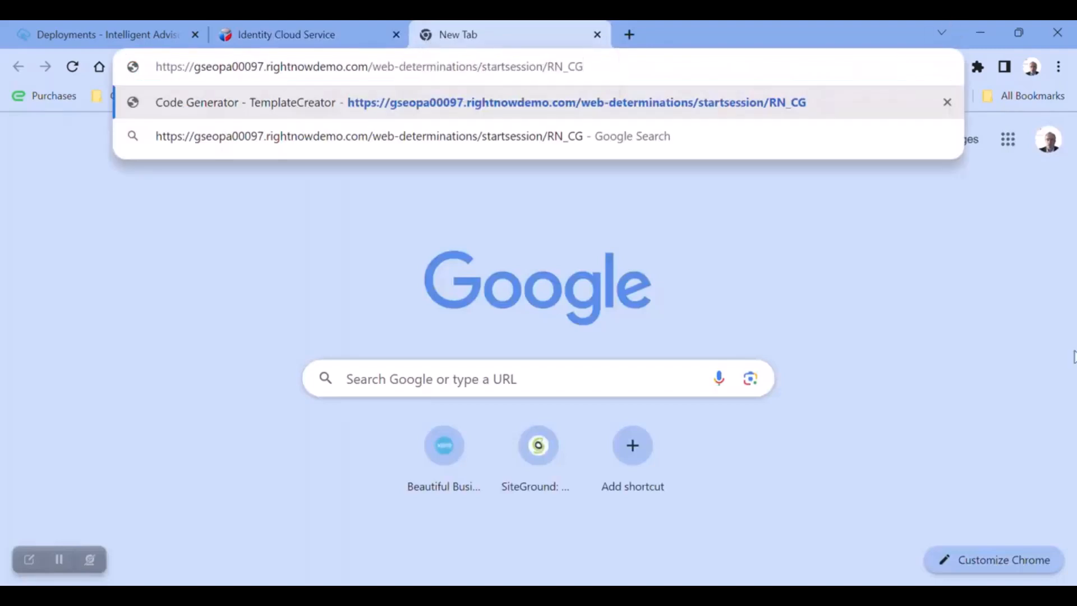
key(Return)
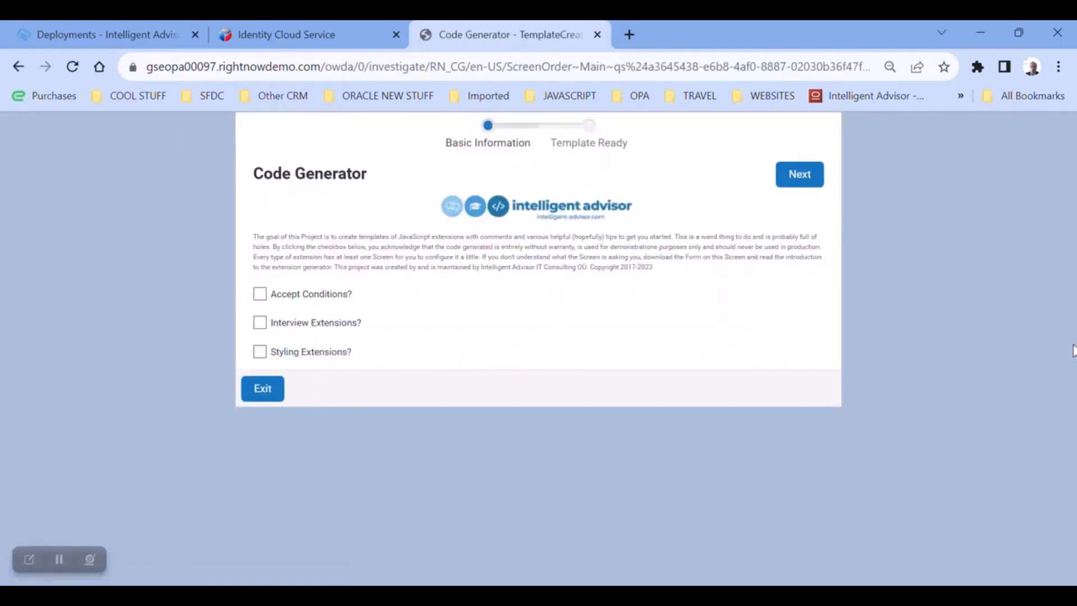
Open the copied RN_CG interview link in a new incognito window and accept all cookies on the sign-in page.
click(1059, 66)
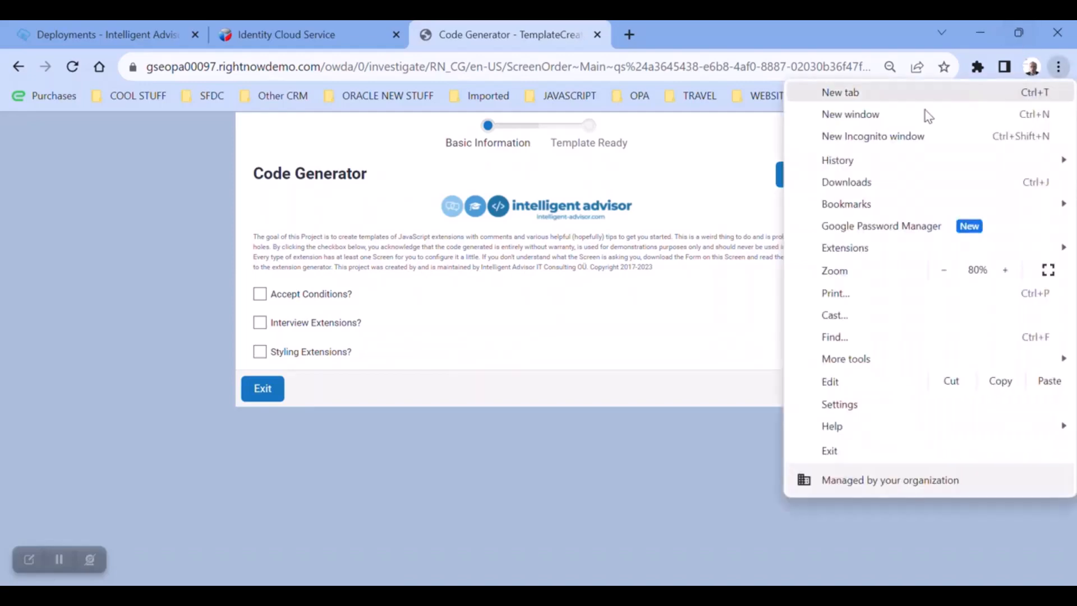
click(913, 139)
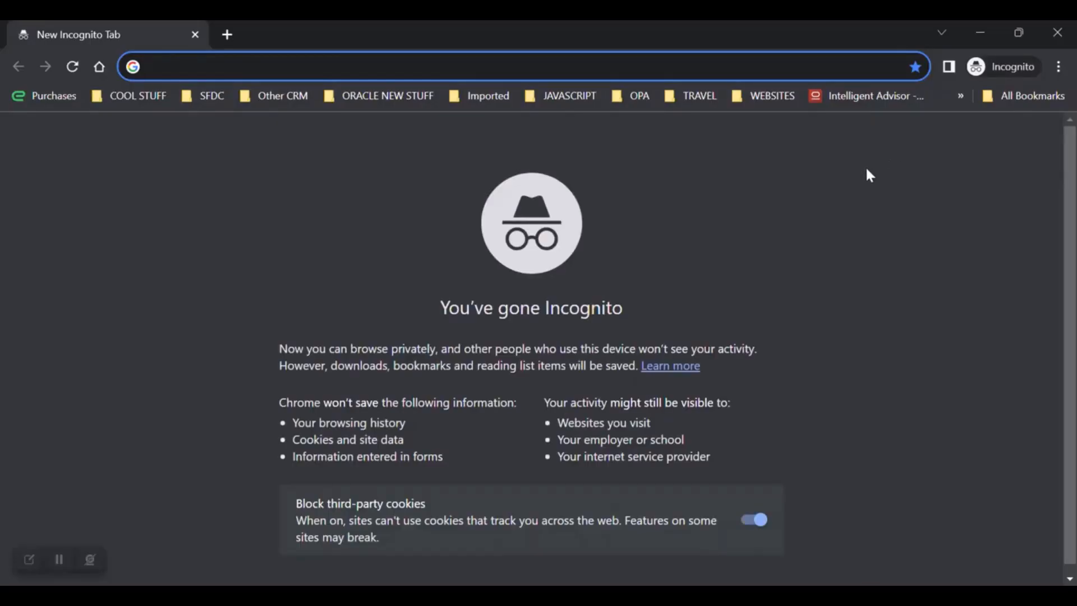
key(ctrl+v)
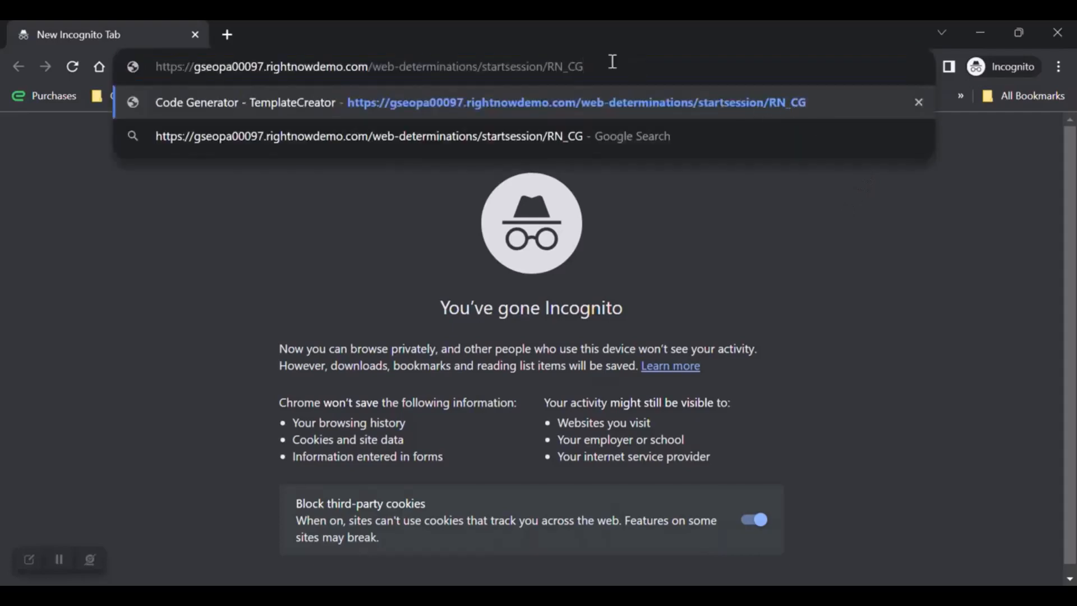
key(Return)
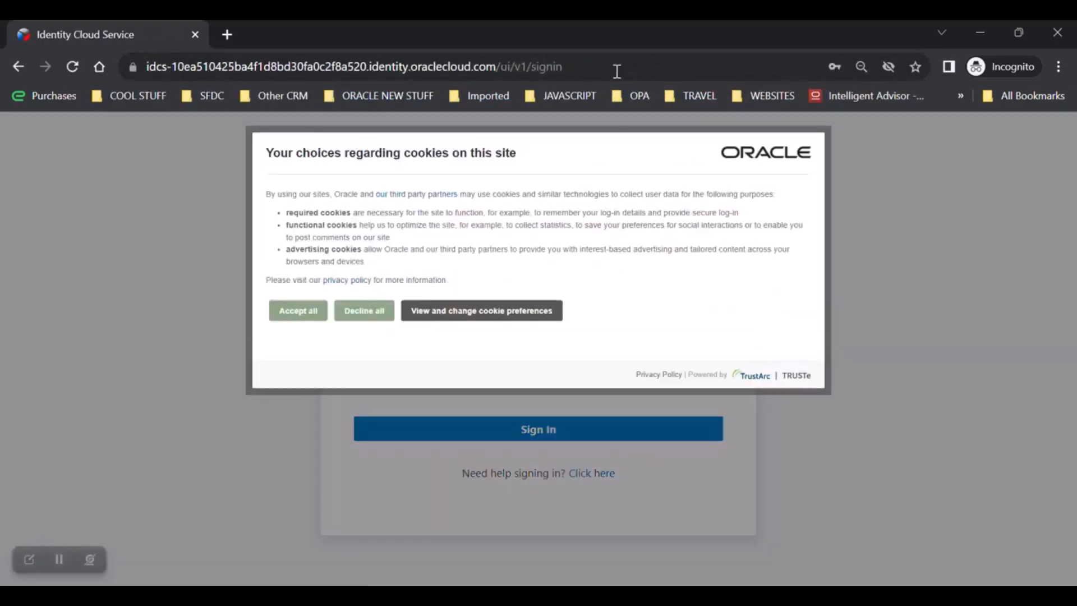
click(306, 314)
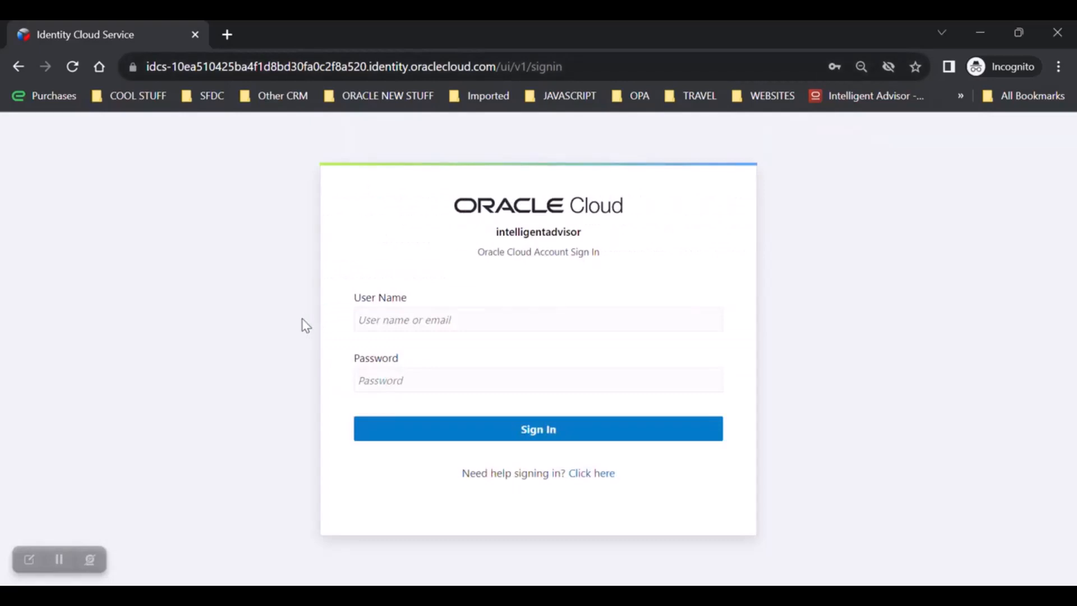